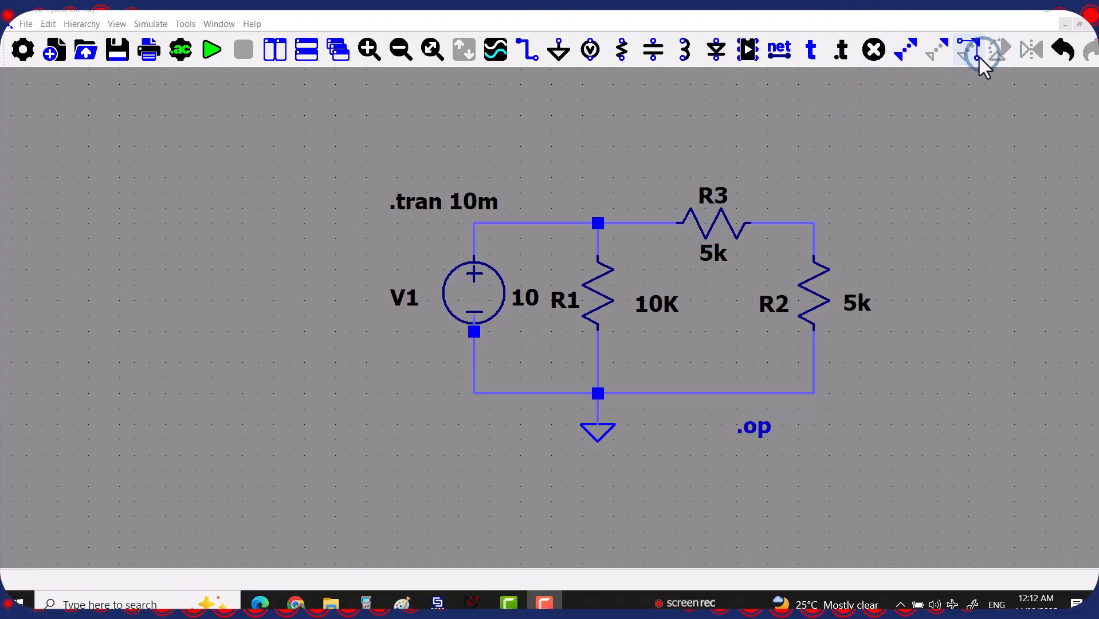
Delete resistors R3 and R2 and the wire segments on the right-hand side
{"action": "left_click", "coordinate": [874, 49]}
{"action": "left_click", "coordinate": [789, 193]}
{"action": "left_click", "coordinate": [729, 217]}
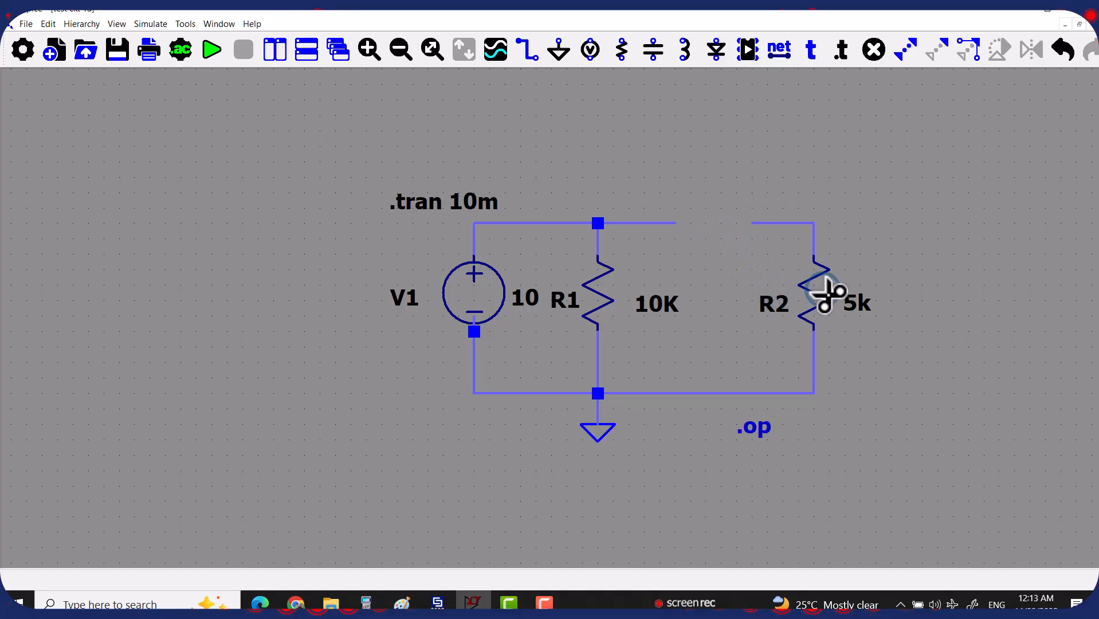
{"action": "left_click", "coordinate": [826, 295]}
{"action": "left_click", "coordinate": [814, 241]}
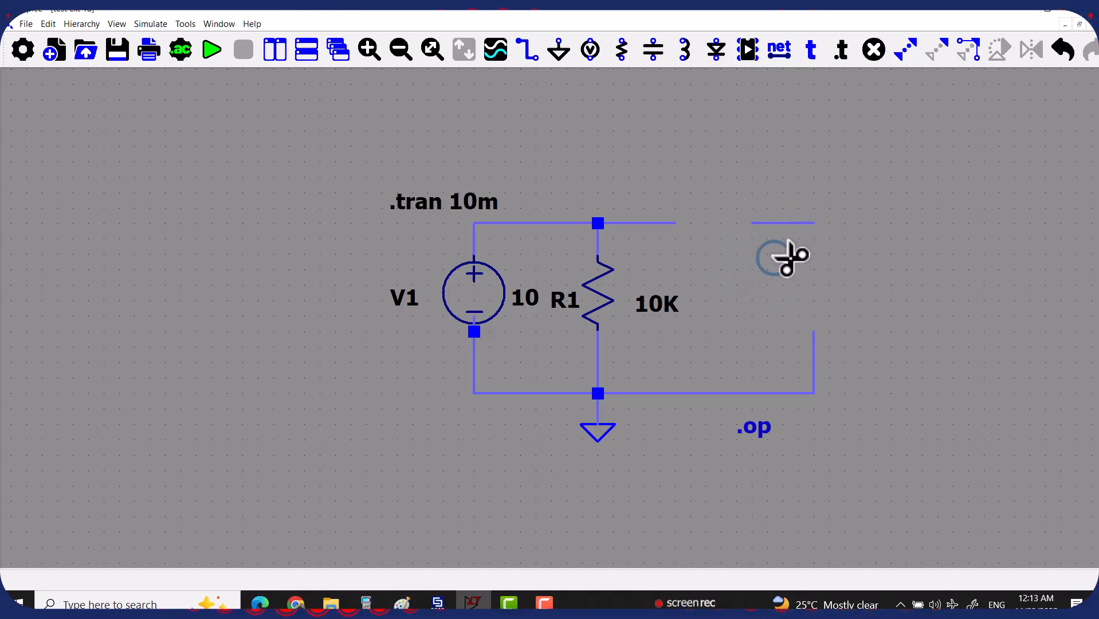
{"action": "left_click", "coordinate": [793, 223]}
{"action": "left_click", "coordinate": [814, 367]}
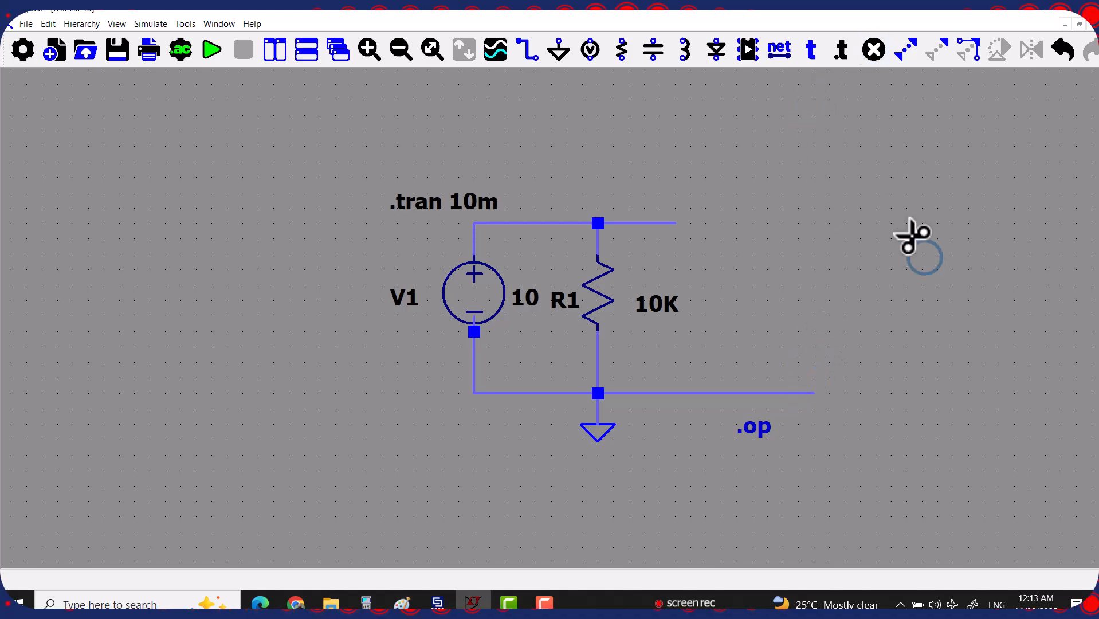
Place a single inductor L1 on the right side of the schematic
{"action": "left_click", "coordinate": [685, 50]}
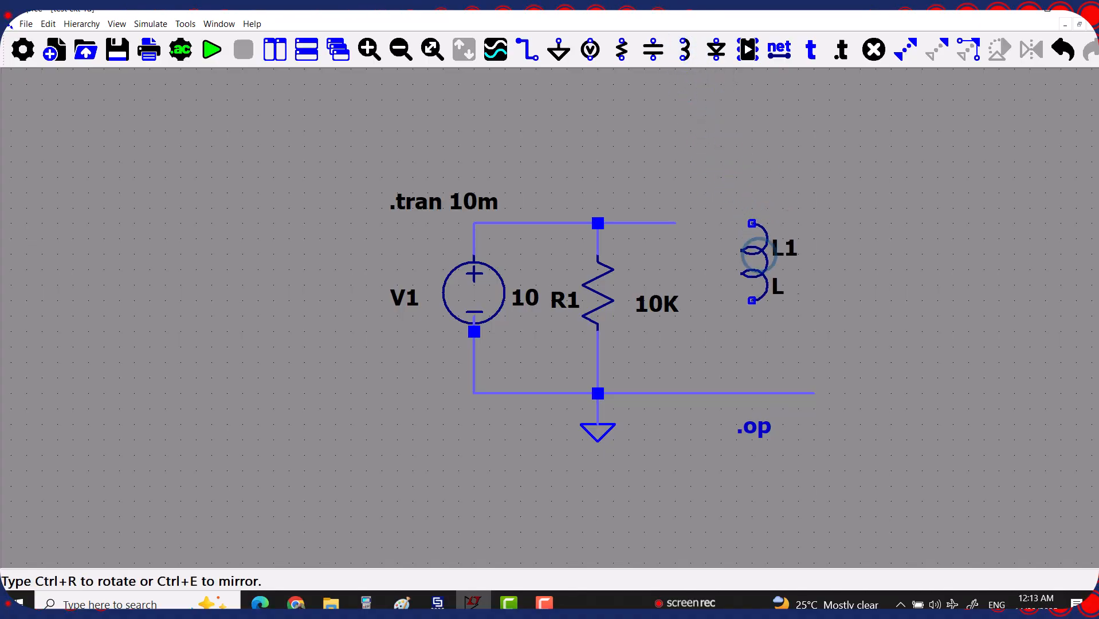
{"action": "left_click", "coordinate": [795, 275]}
{"action": "right_click", "coordinate": [745, 121]}
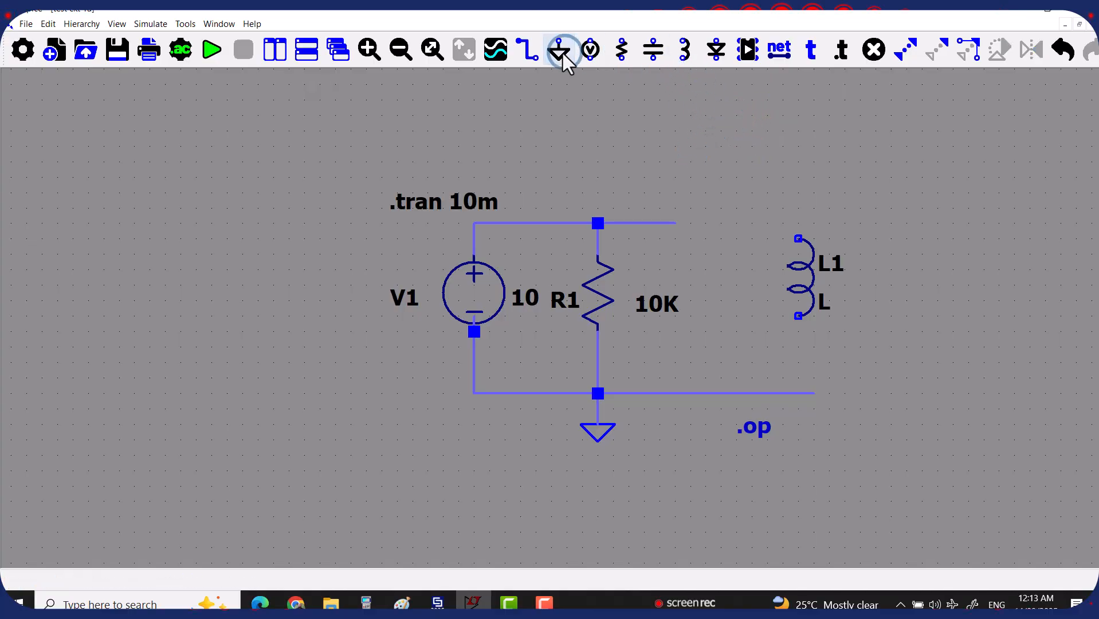
Draw a wire from the top rail's right end over L1 down to the bottom rail
{"action": "left_click", "coordinate": [528, 50]}
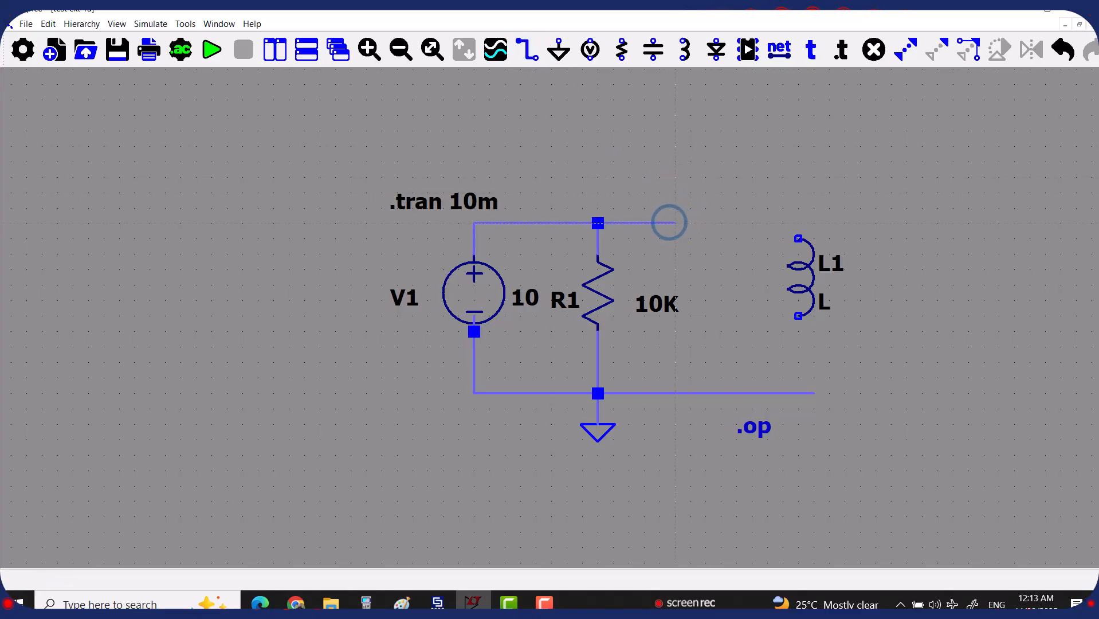
{"action": "left_click", "coordinate": [674, 222]}
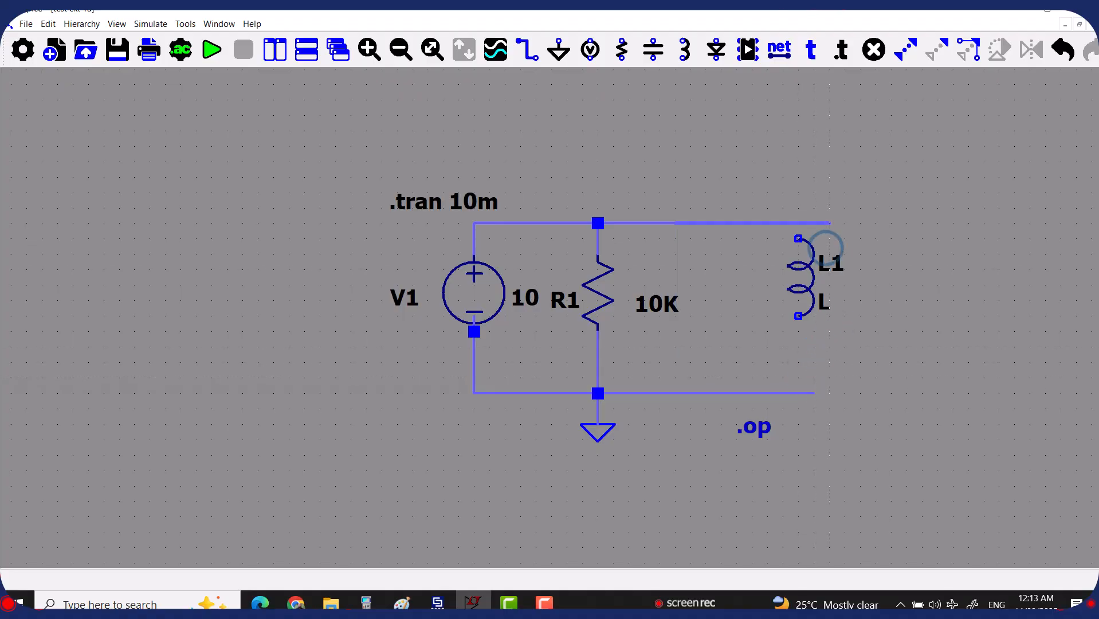
{"action": "left_click", "coordinate": [798, 223]}
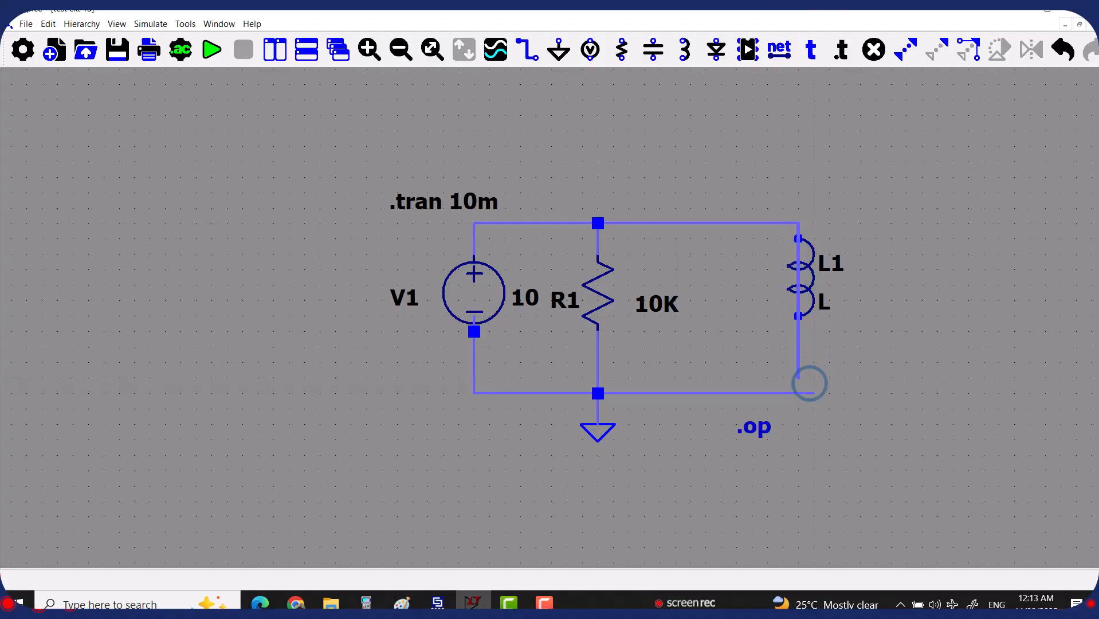
{"action": "left_click", "coordinate": [812, 391]}
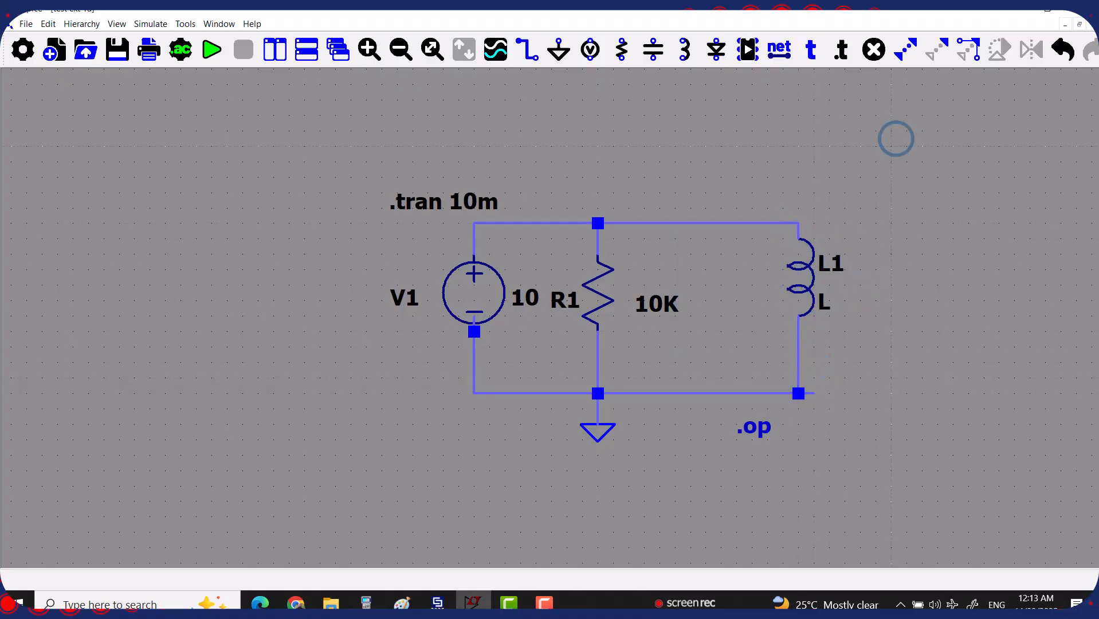
{"action": "left_click", "coordinate": [814, 119]}
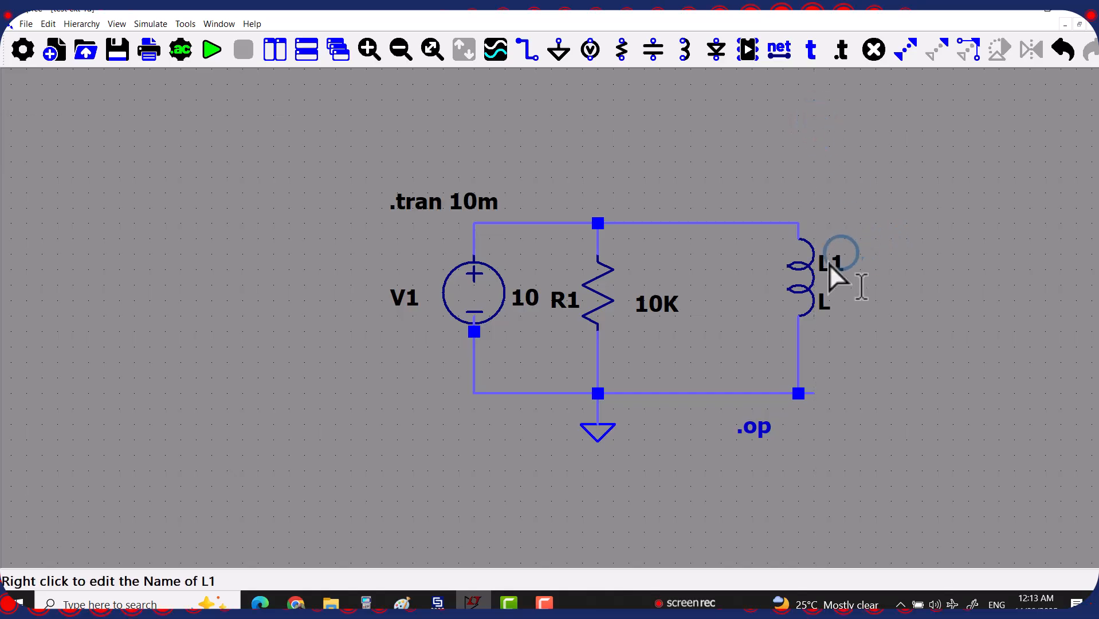
Shift L1 slightly lower on the right branch, using the Drag tool to keep its wires attached
{"action": "left_click", "coordinate": [937, 50]}
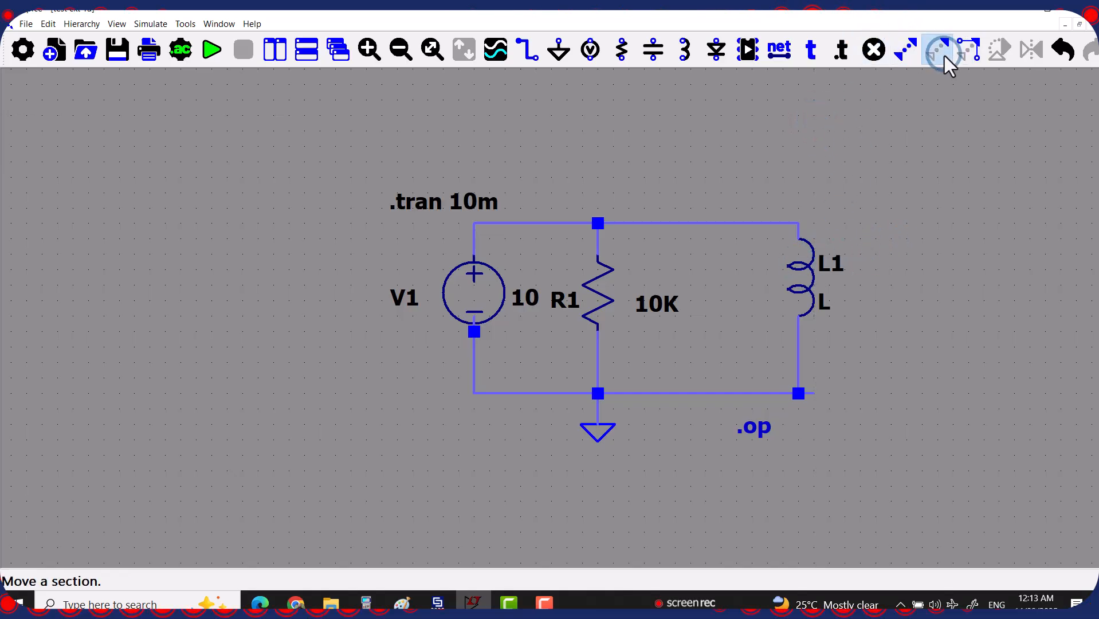
{"action": "left_click", "coordinate": [810, 271]}
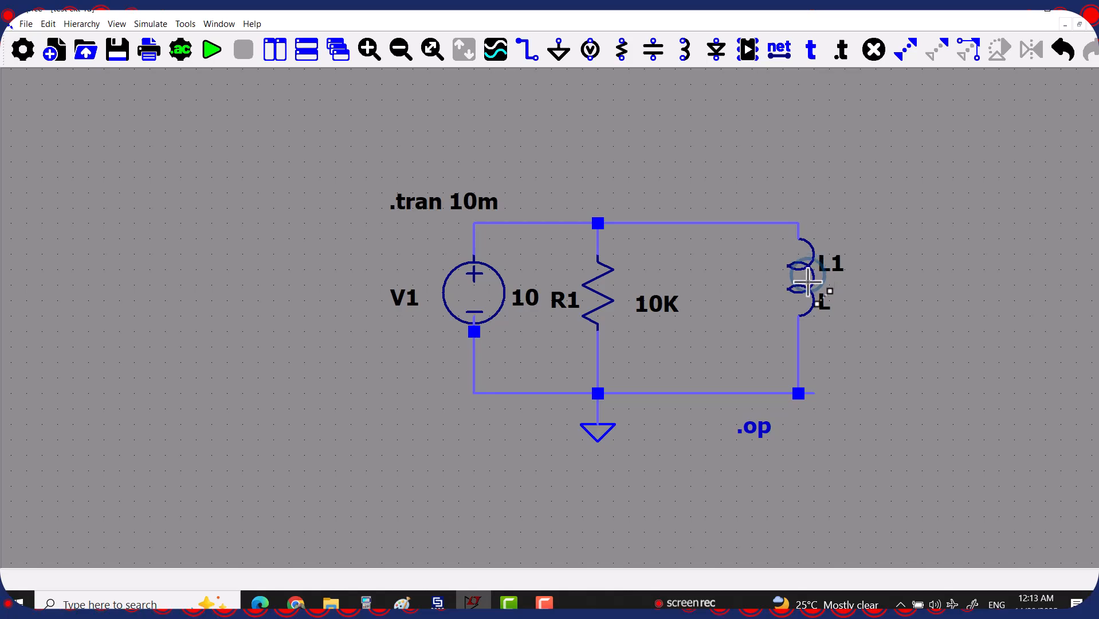
{"action": "left_click", "coordinate": [809, 293]}
{"action": "left_click", "coordinate": [808, 281]}
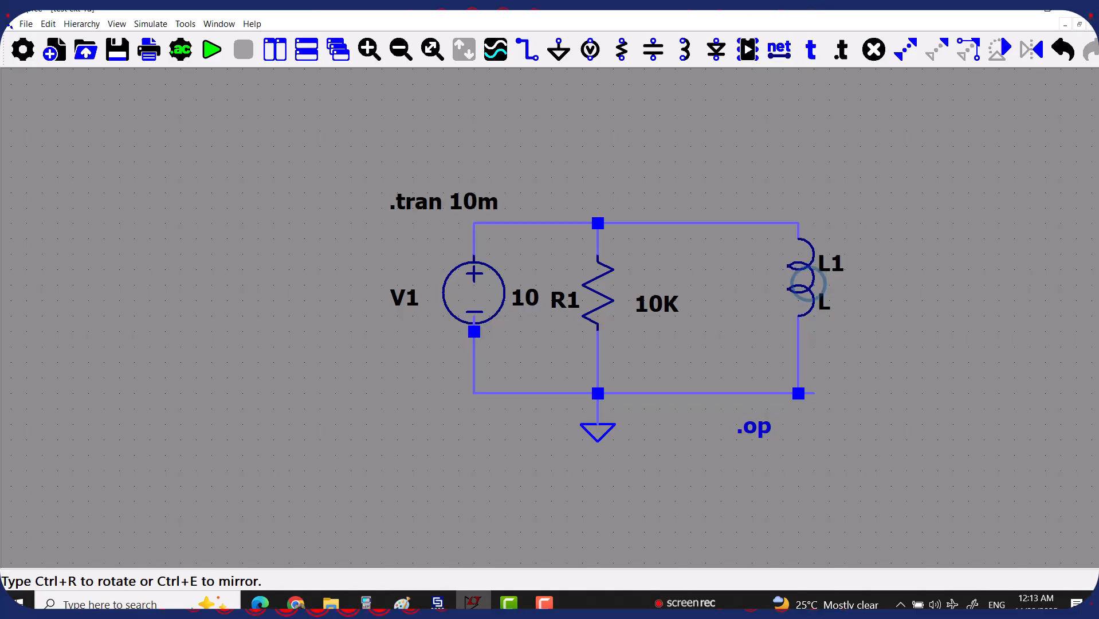
{"action": "left_click", "coordinate": [810, 283]}
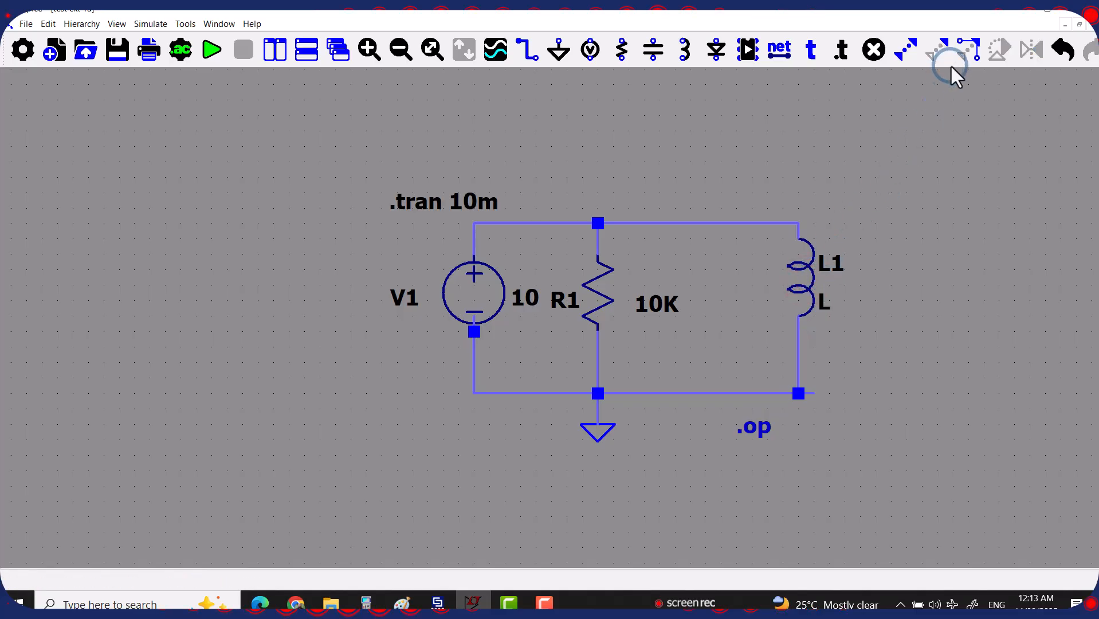
{"action": "left_click", "coordinate": [974, 57]}
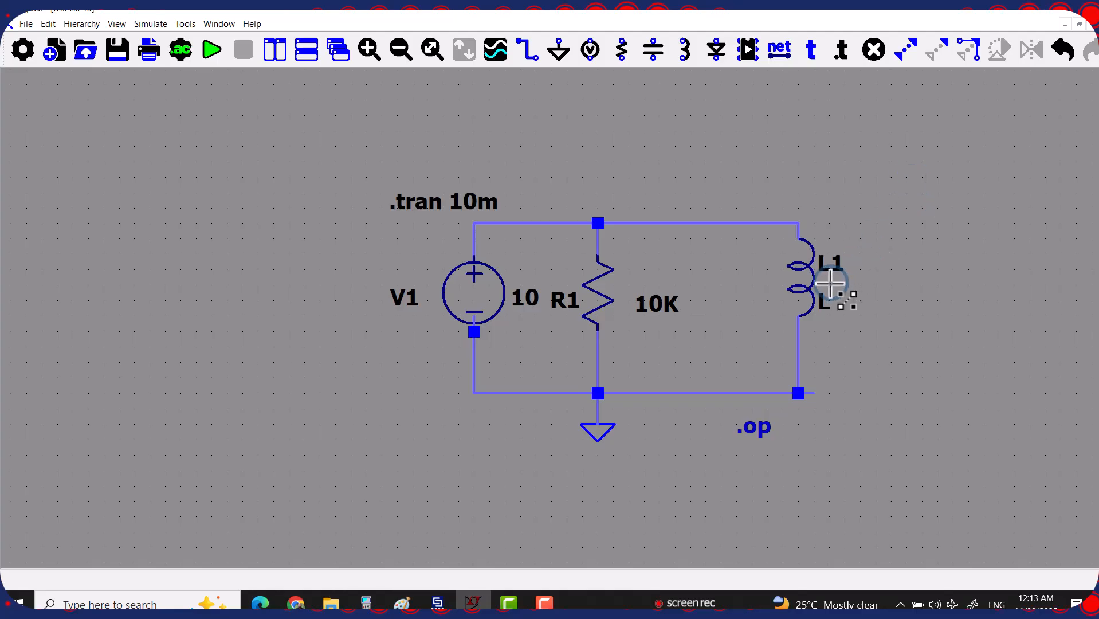
{"action": "left_click", "coordinate": [807, 277]}
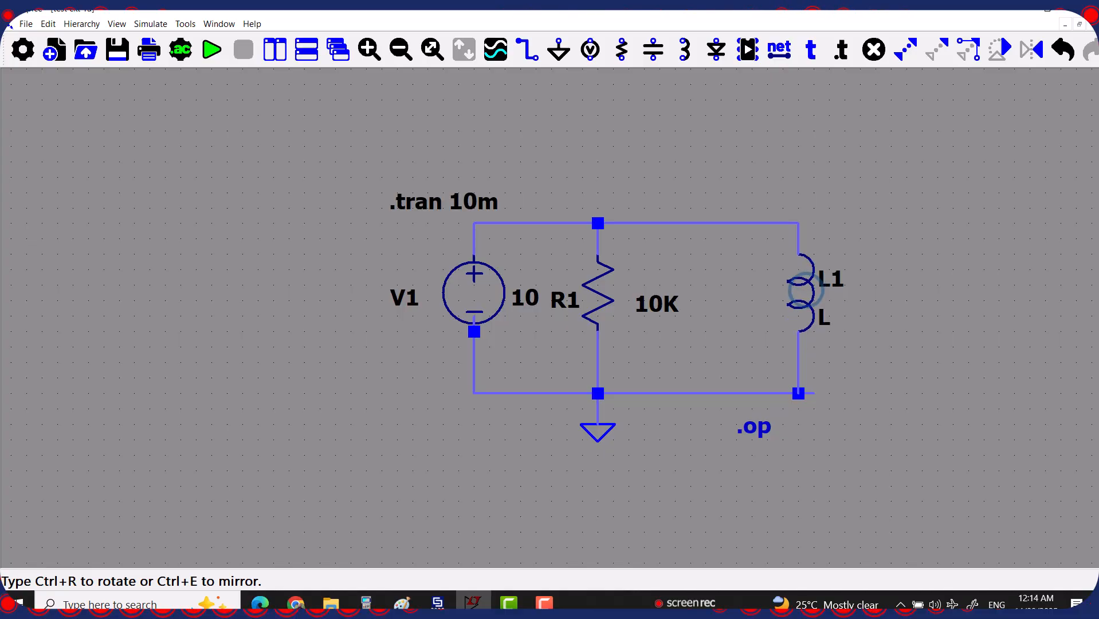
{"action": "left_click", "coordinate": [806, 290]}
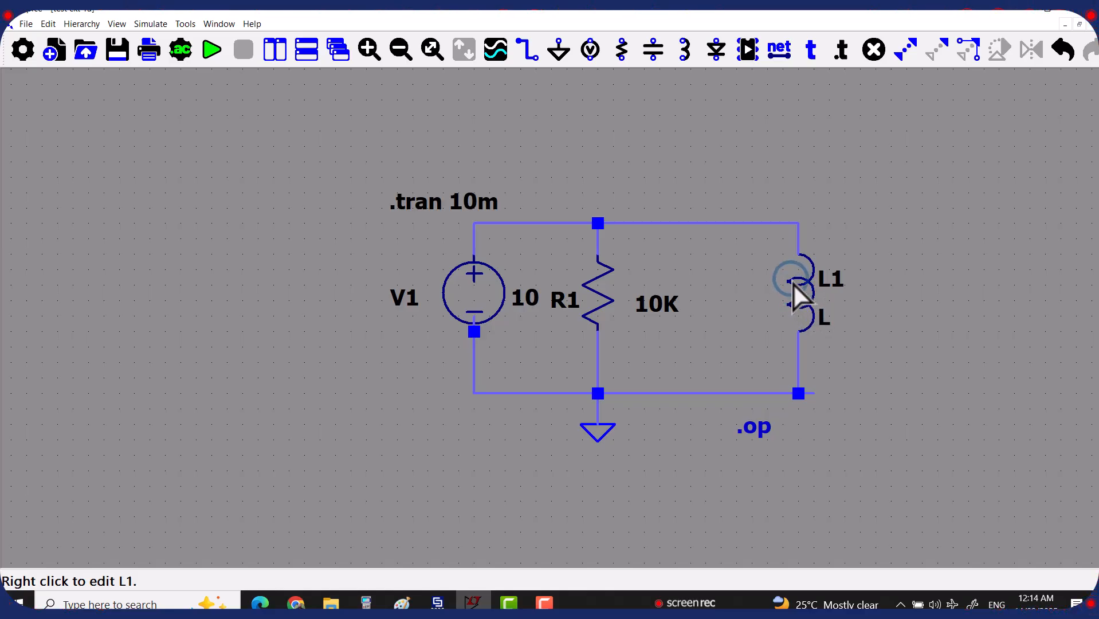
Set inductor L1's value to 1m
{"action": "right_click", "coordinate": [826, 321]}
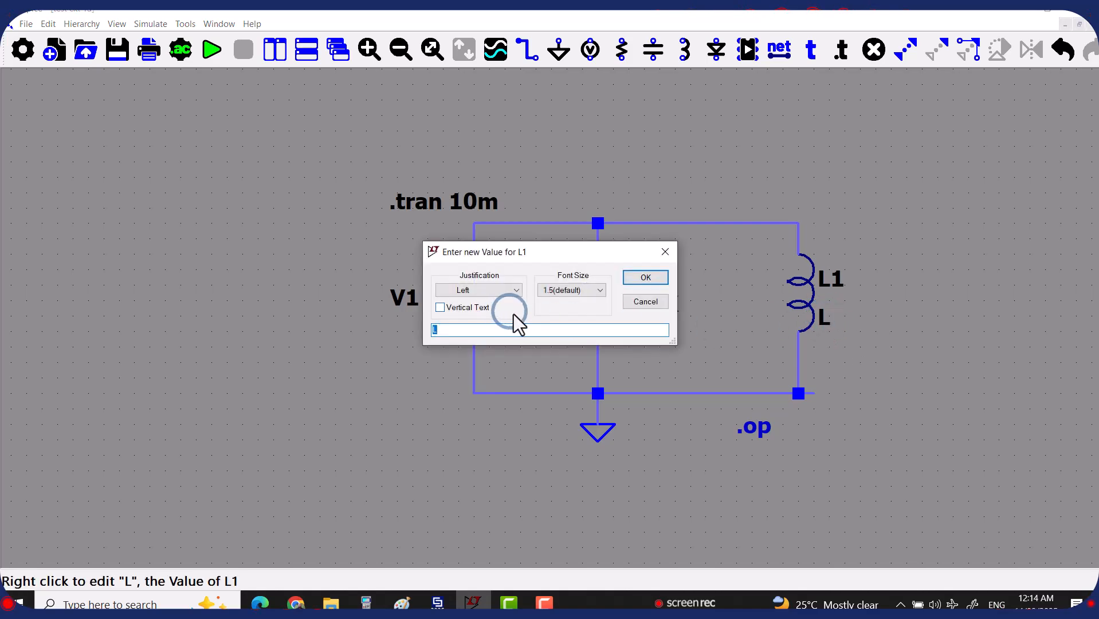
{"action": "type", "text": "1"}
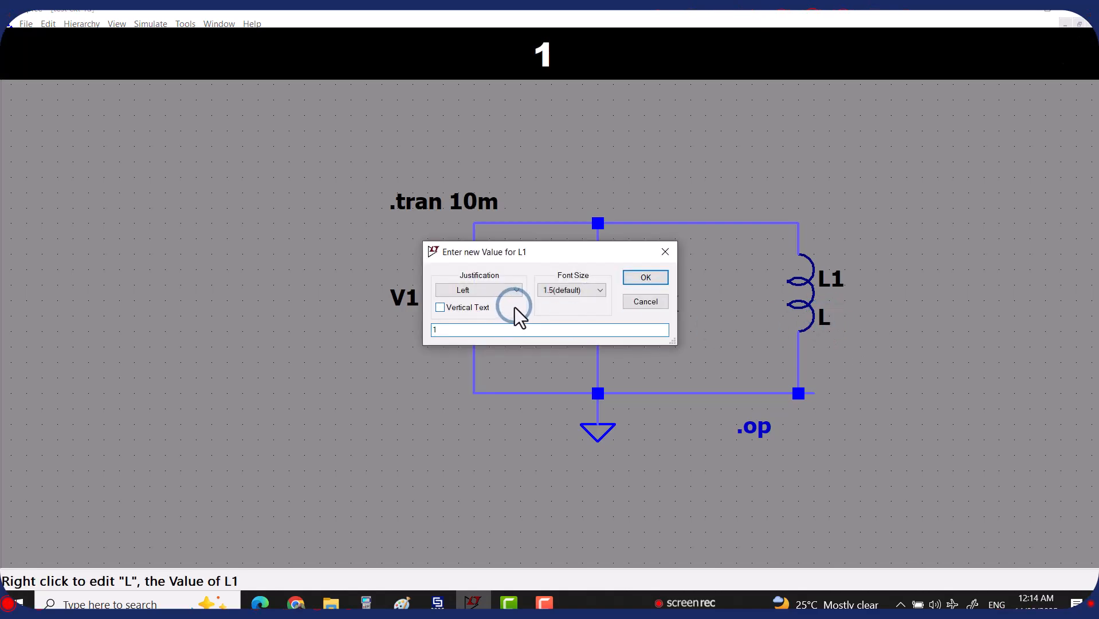
{"action": "type", "text": "m"}
{"action": "left_click", "coordinate": [651, 276]}
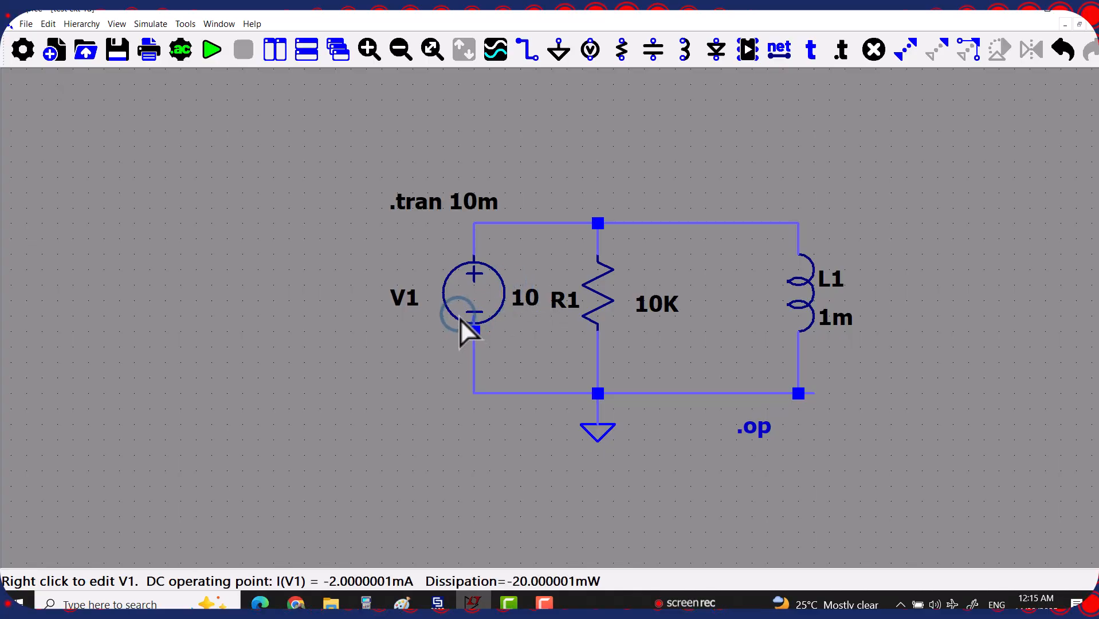
Open V1's Advanced settings to reach the Independent Voltage Source dialog
{"action": "right_click", "coordinate": [476, 289]}
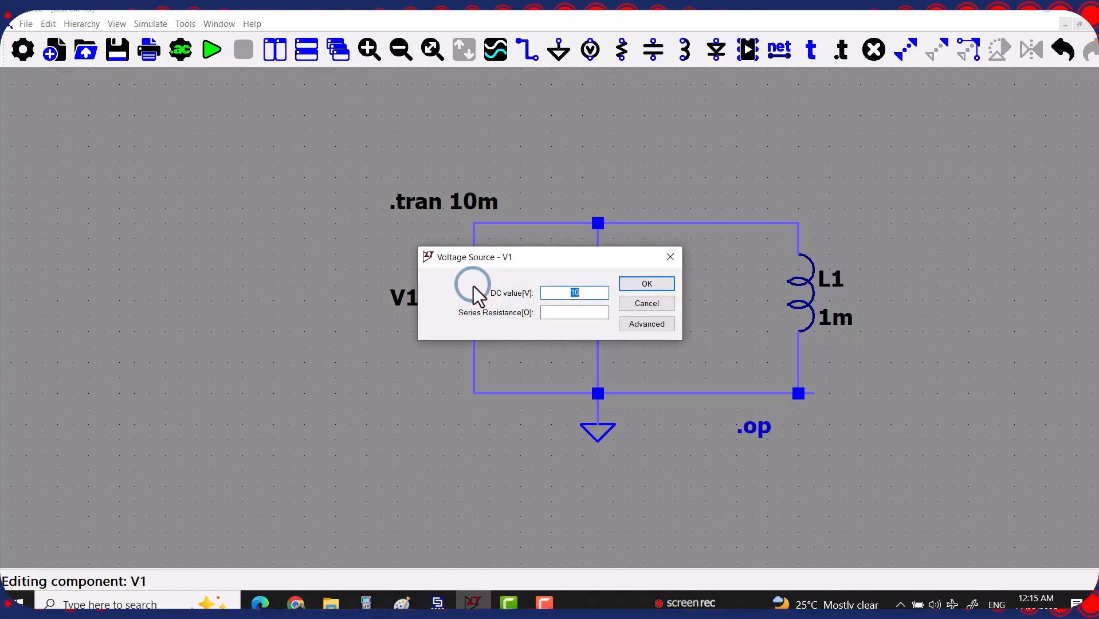
{"action": "left_click", "coordinate": [646, 324]}
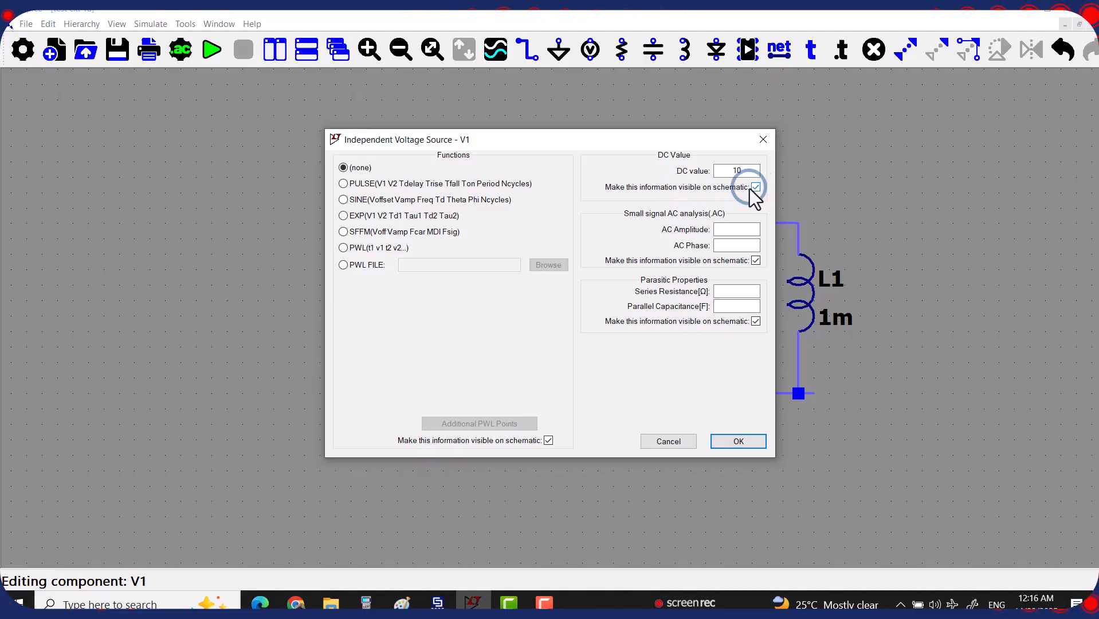
Move the dialog aside, choose PULSE with Vinitial 0 and Von 1, then switch to Chrome
{"action": "left_click_drag", "start_coordinate": [577, 156], "coordinate": [615, 216]}
{"action": "left_click_drag", "start_coordinate": [393, 240], "coordinate": [375, 179]}
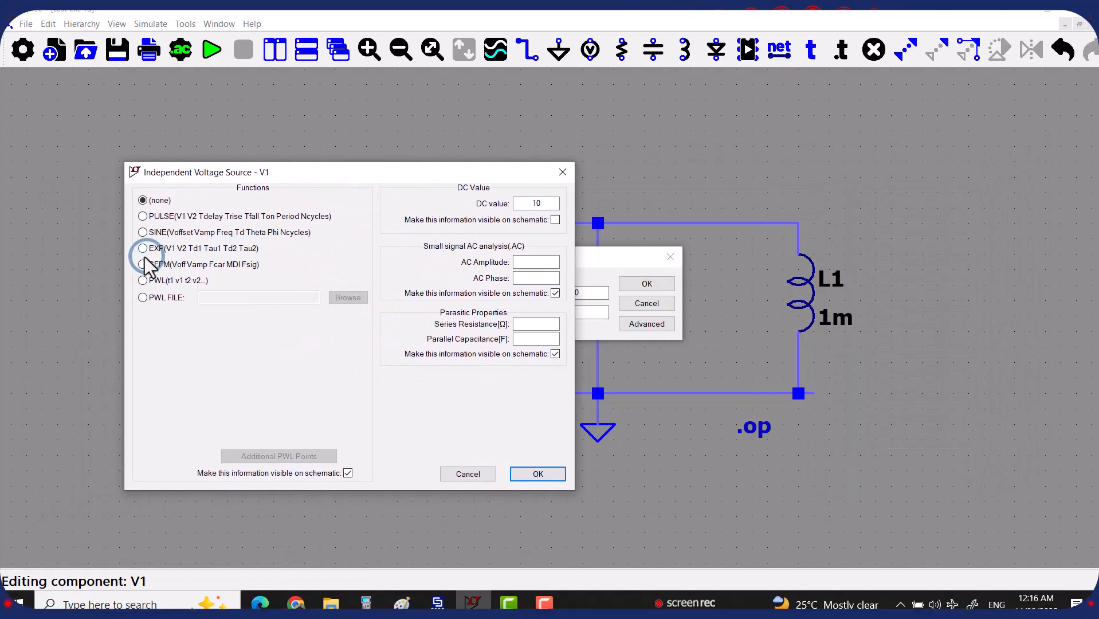
{"action": "left_click", "coordinate": [143, 217]}
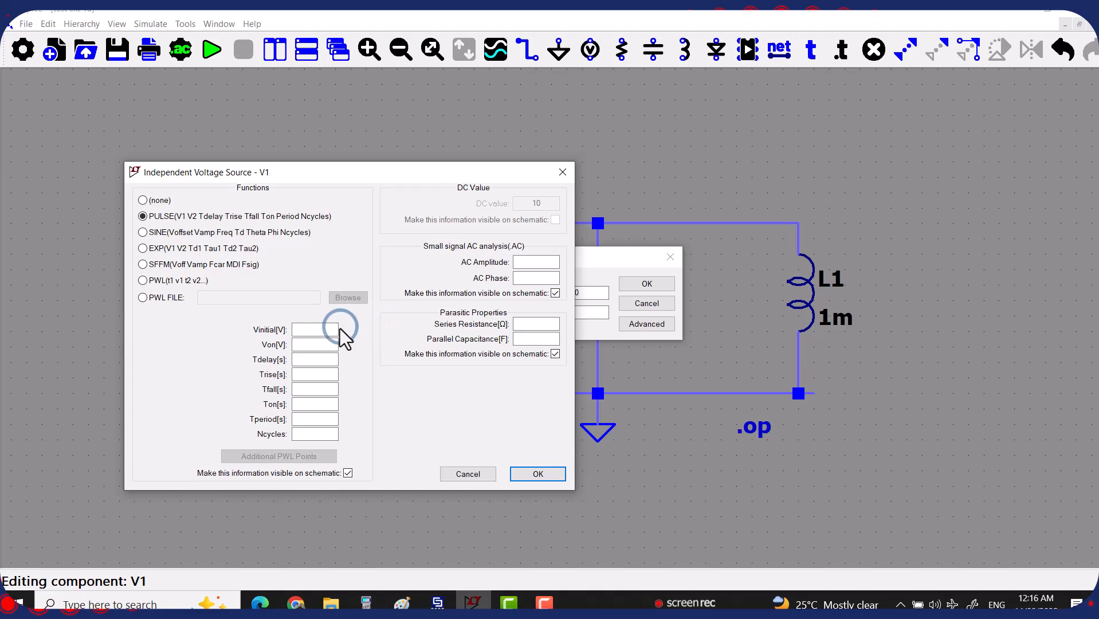
{"action": "left_click", "coordinate": [304, 331]}
{"action": "type", "text": "0"}
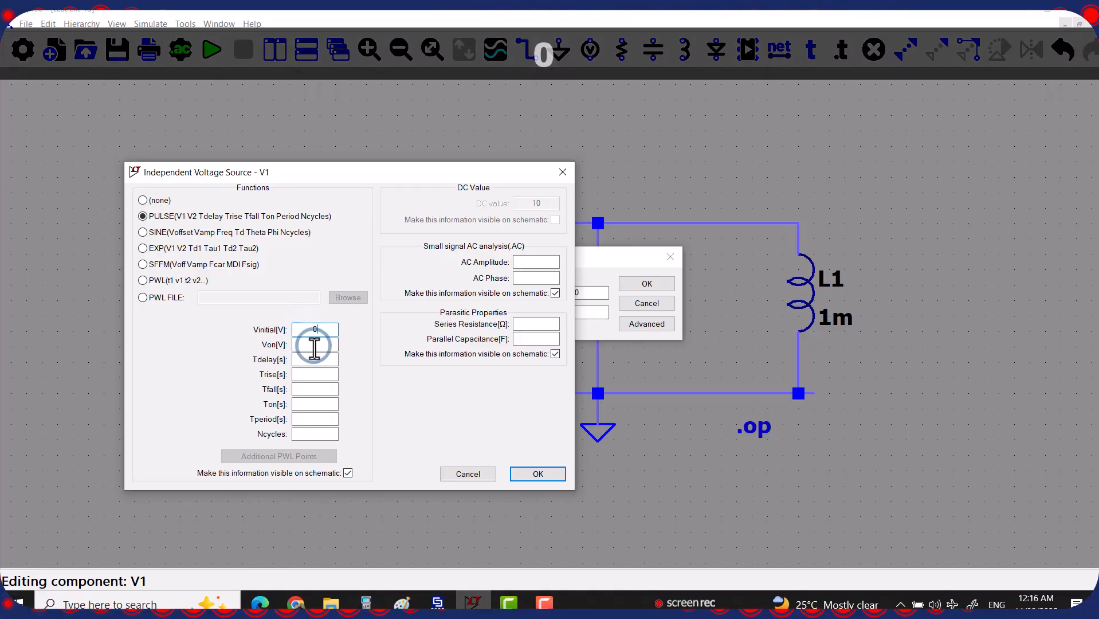
{"action": "left_click", "coordinate": [311, 344]}
{"action": "type", "text": "1"}
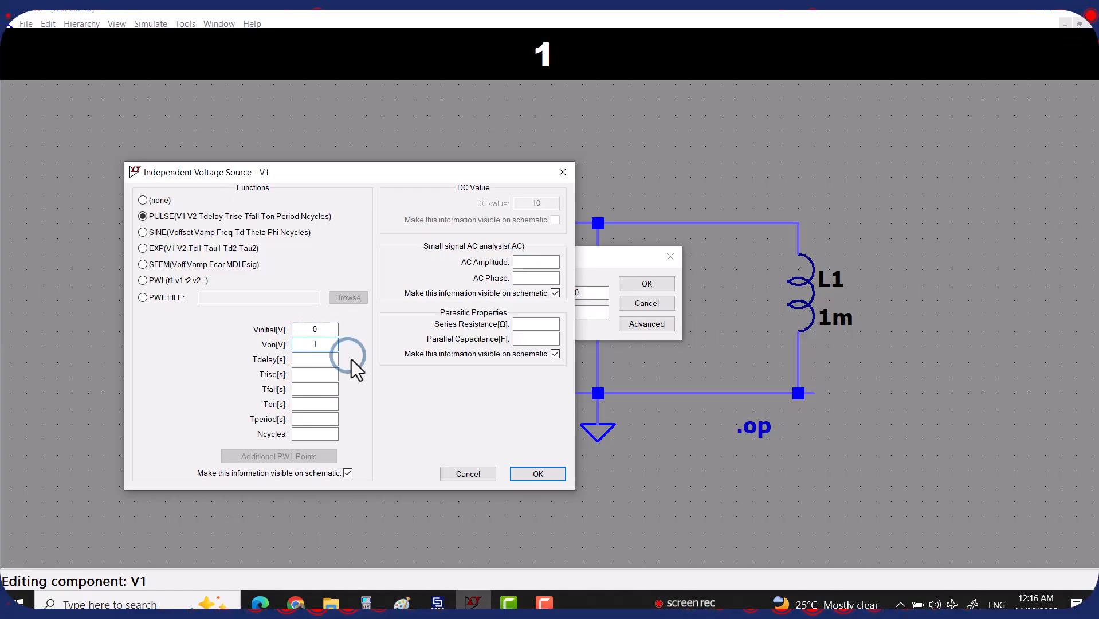
{"action": "left_click", "coordinate": [316, 359]}
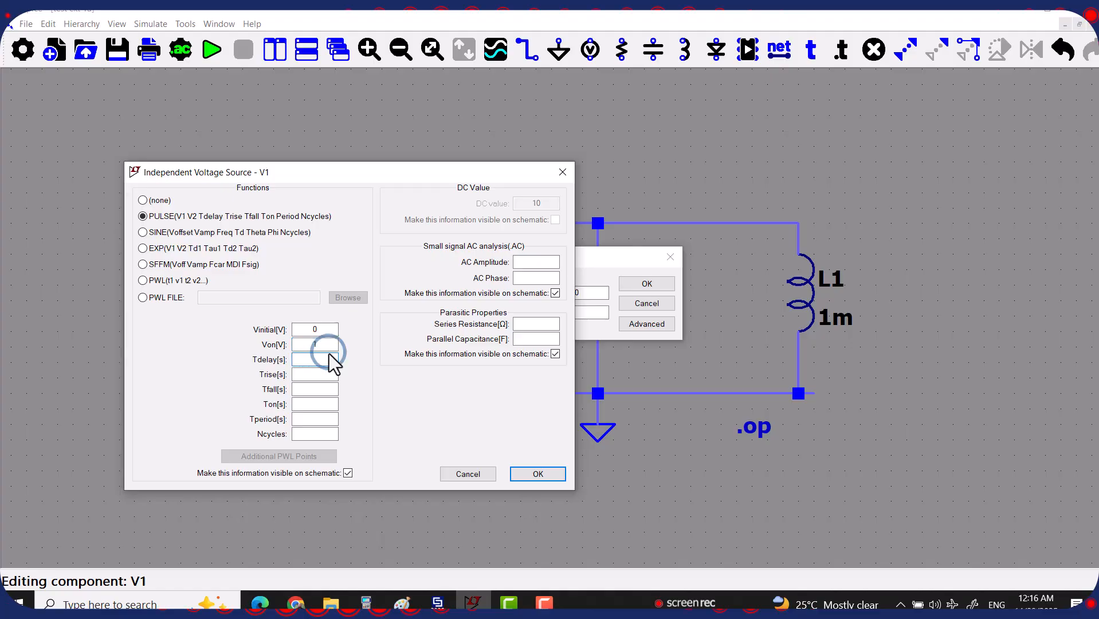
{"action": "left_click", "coordinate": [296, 603]}
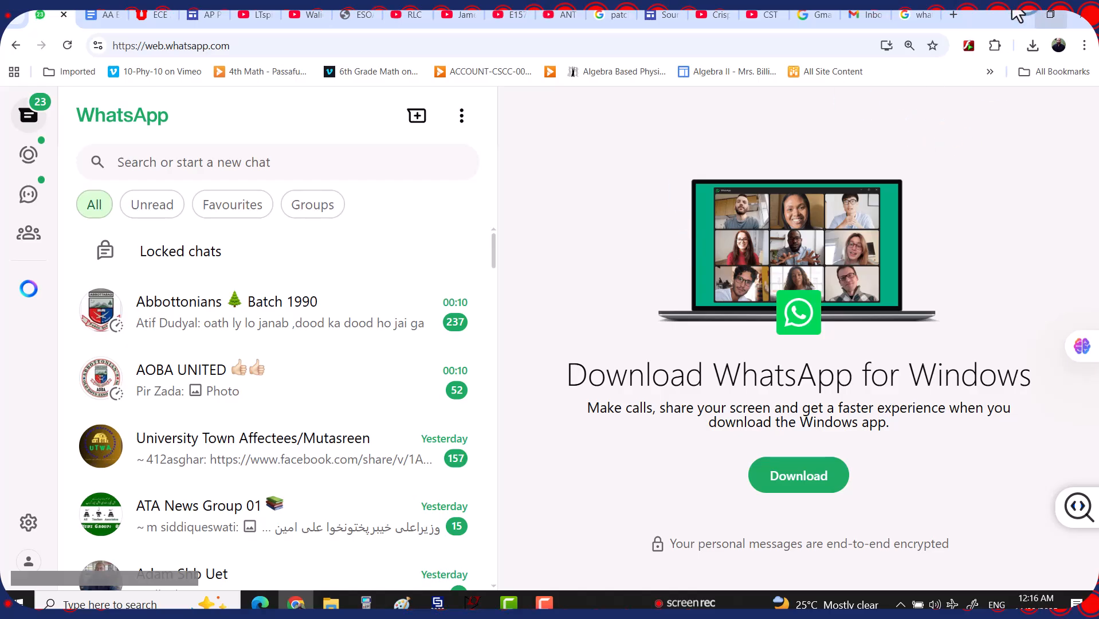
Open a new Chrome tab and start a Google search for pulse distortion
{"action": "left_click", "coordinate": [954, 15]}
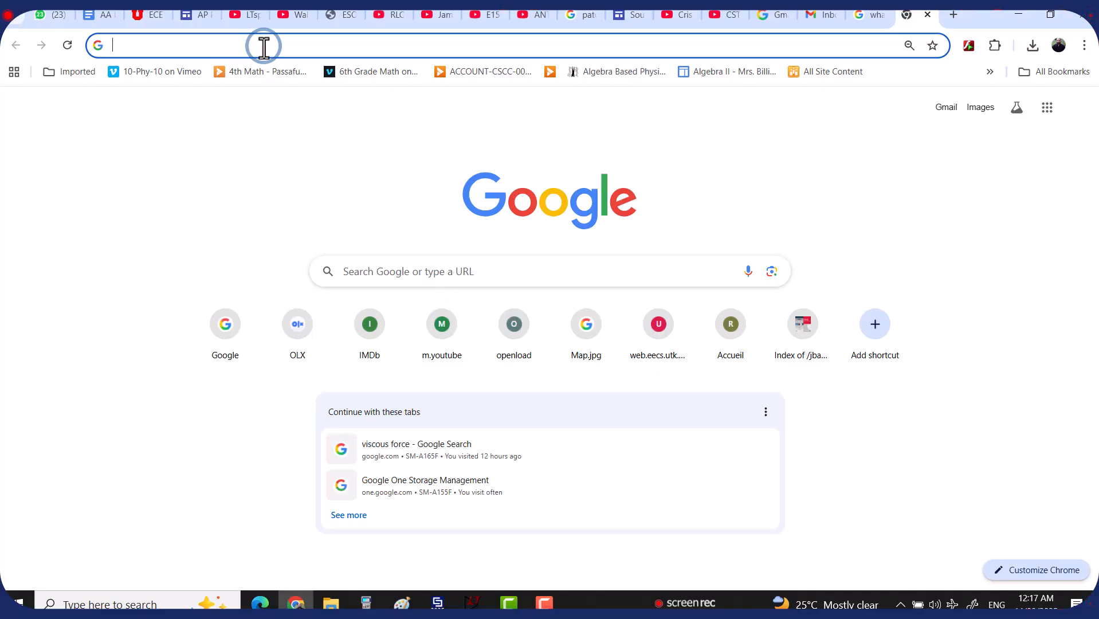
{"action": "left_click", "coordinate": [413, 268]}
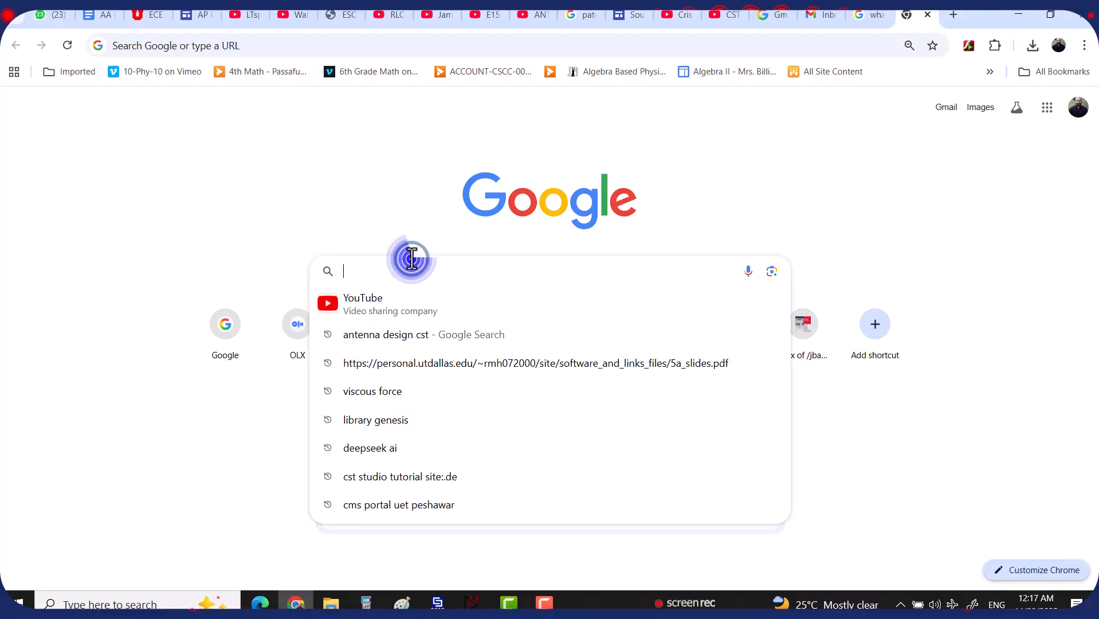
{"action": "type", "text": "pul"}
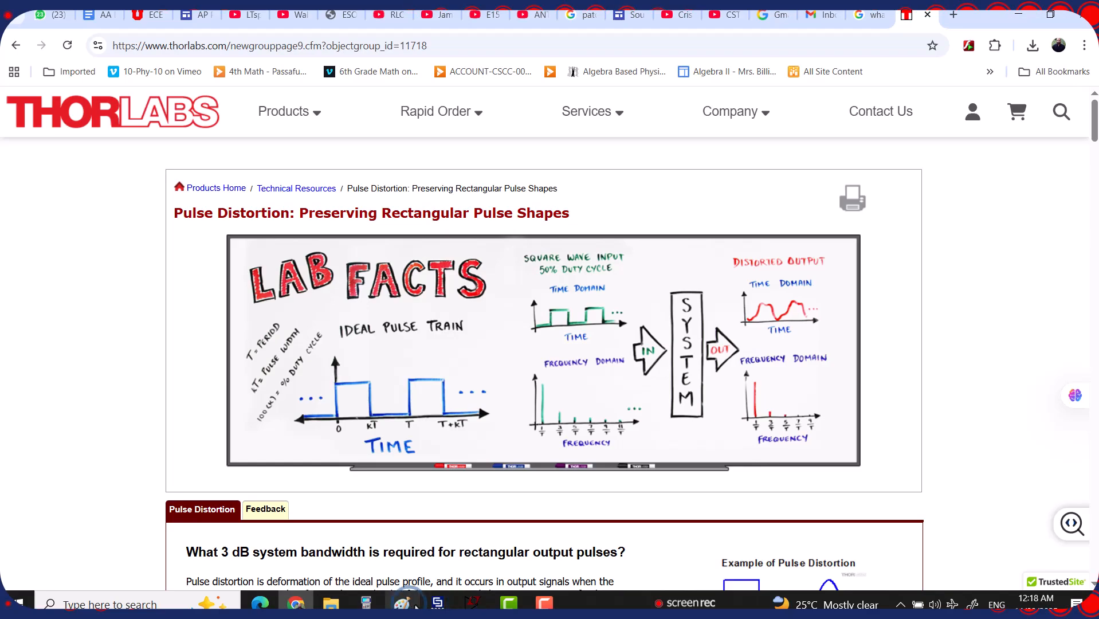
Enter 0 for V1's Tdelay in LTspice, then return to the Thorlabs page
{"action": "left_click", "coordinate": [474, 601]}
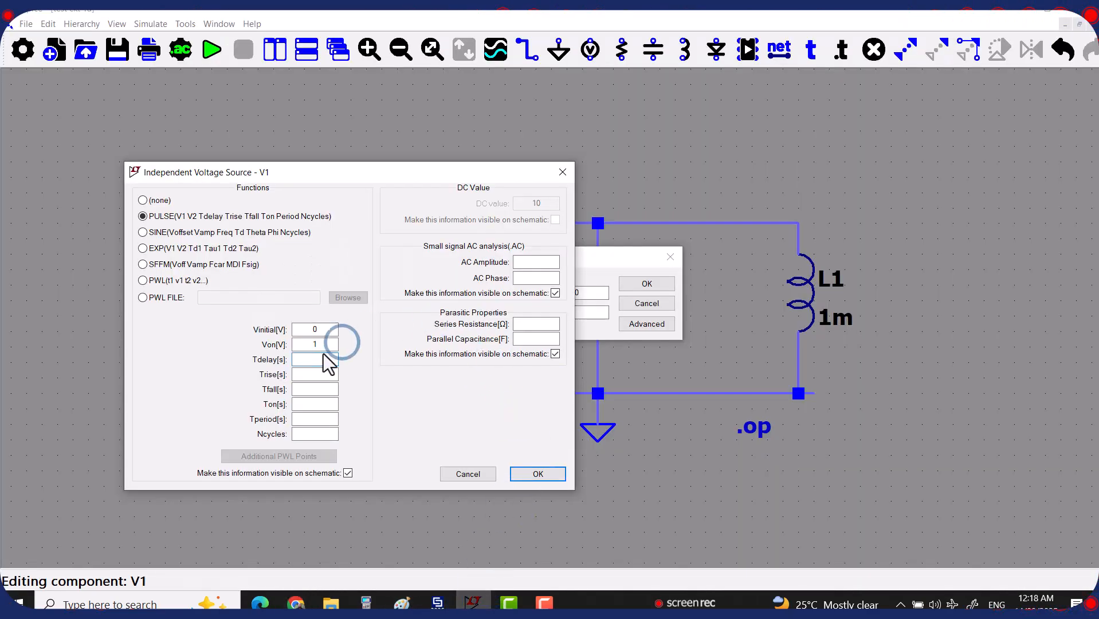
{"action": "type", "text": "0"}
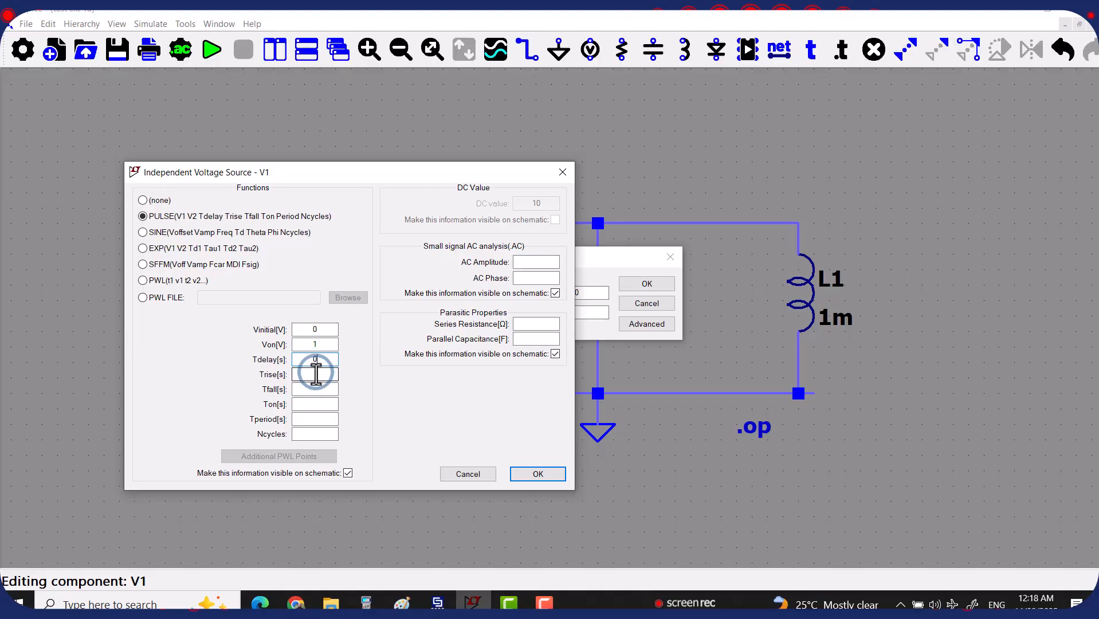
{"action": "left_click", "coordinate": [316, 374]}
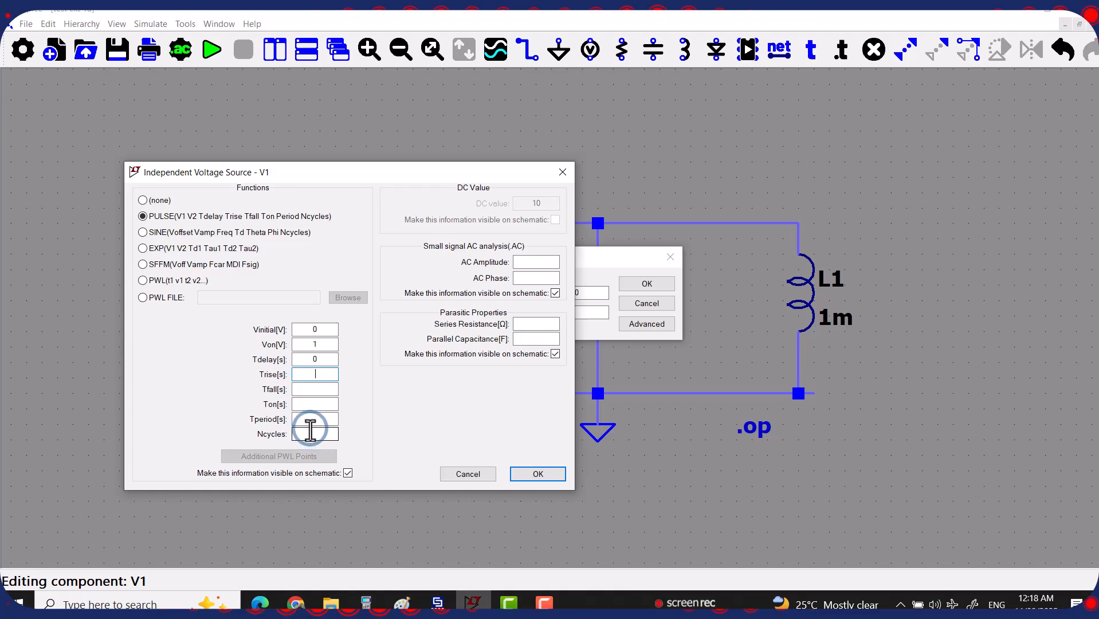
{"action": "left_click", "coordinate": [296, 603]}
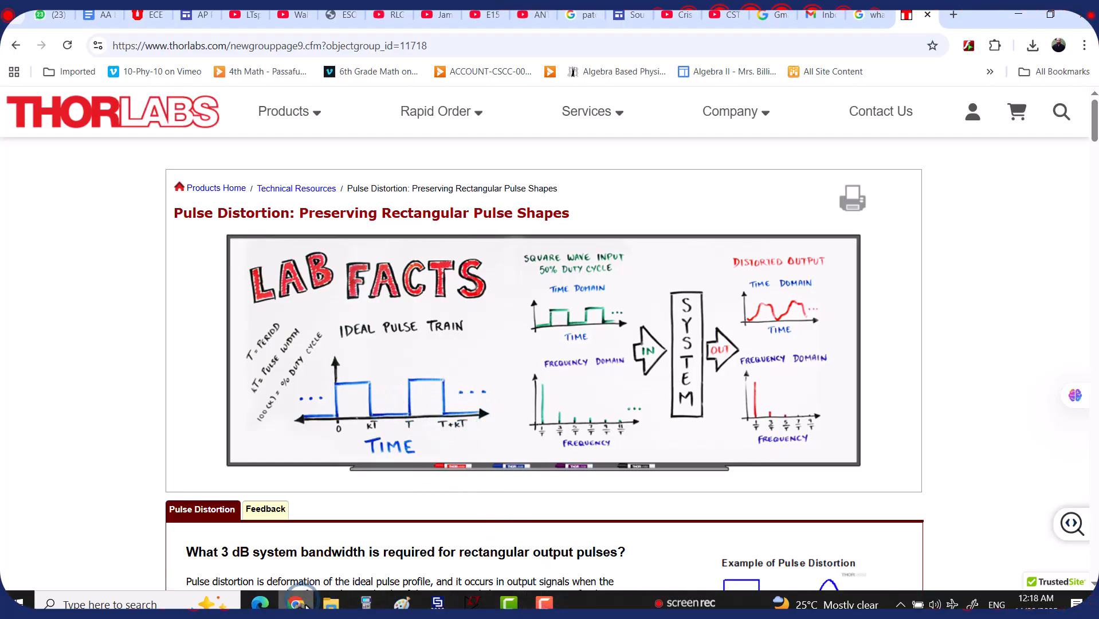
Switch back to V1's voltage source dialog in LTspice after reviewing the pulse train diagram
{"action": "left_click", "coordinate": [470, 602]}
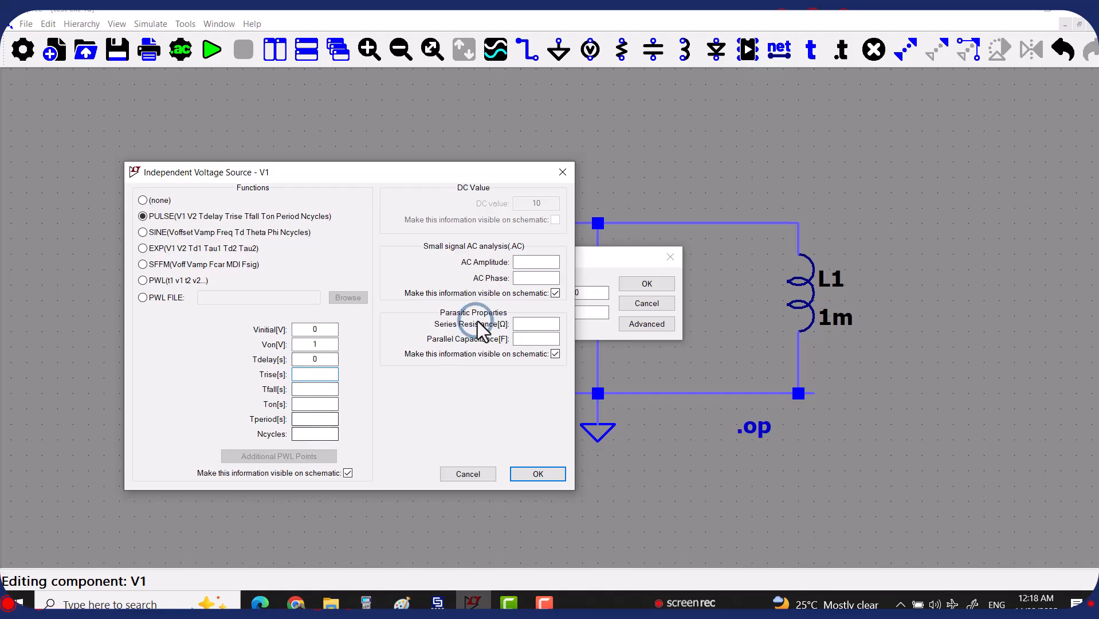
Hide V1's AC information on the schematic and confirm the PULSE(0 1 0) settings
{"action": "left_click", "coordinate": [555, 293]}
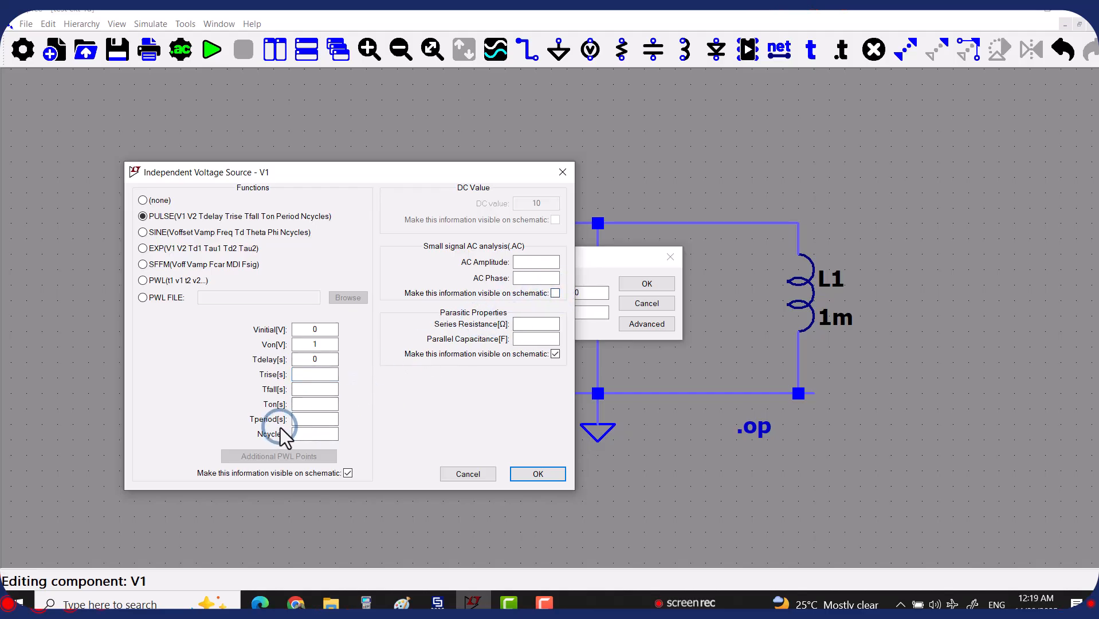
{"action": "left_click", "coordinate": [538, 474]}
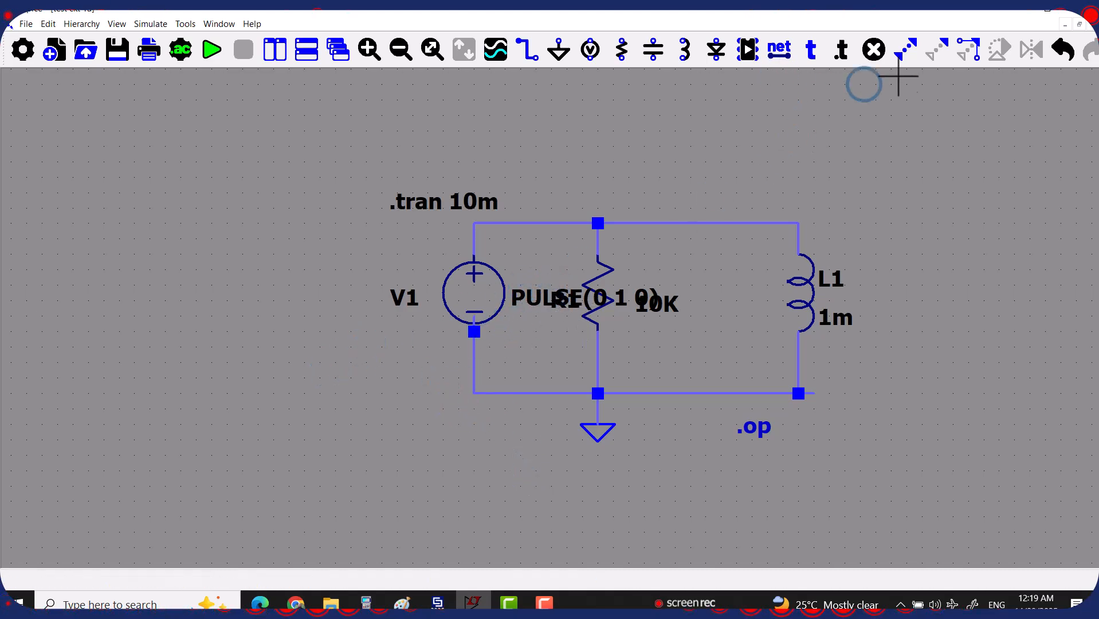
Move the overlapping PULSE(0 1 0) label beside V1's lower pin
{"action": "left_click", "coordinate": [940, 57]}
{"action": "left_click", "coordinate": [526, 298]}
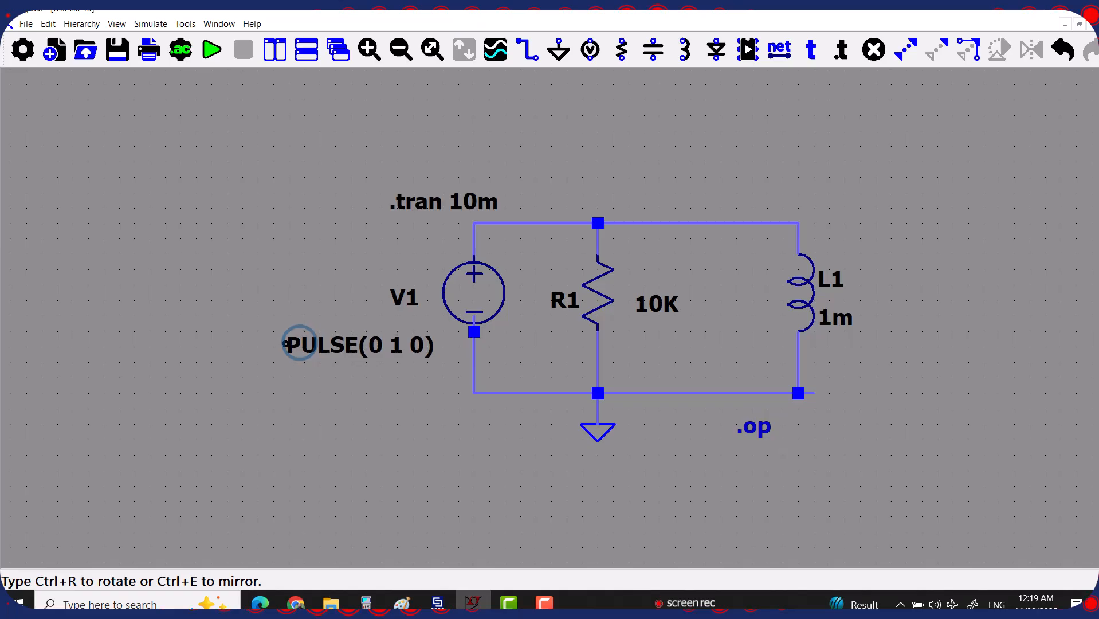
{"action": "left_click", "coordinate": [307, 333]}
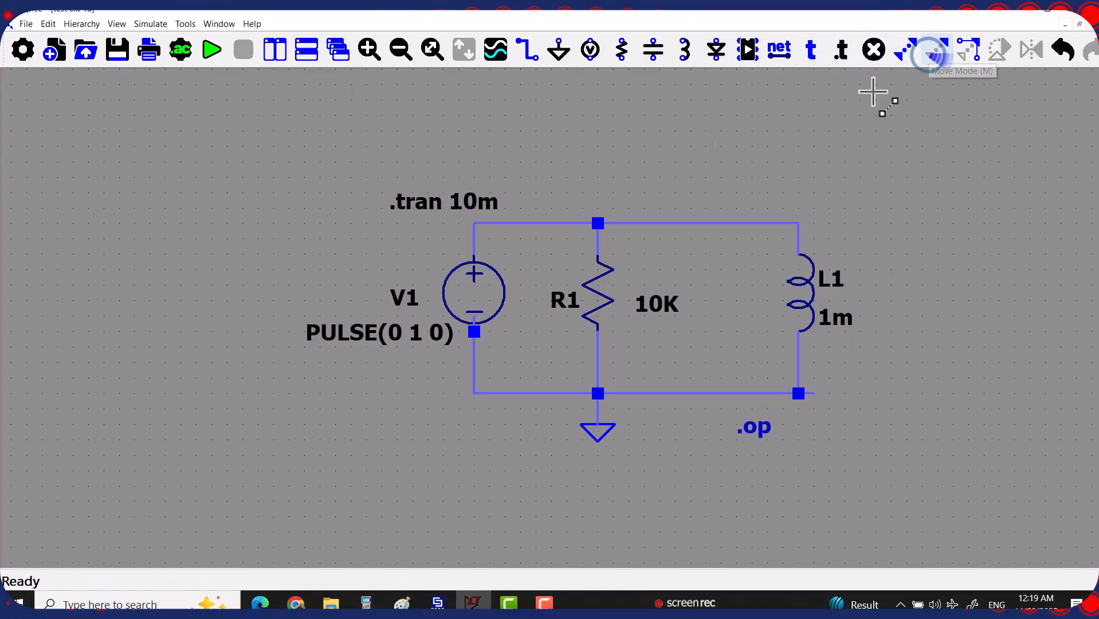
Stack the .tran 10m and .op directives together below the circuit
{"action": "left_click", "coordinate": [446, 198]}
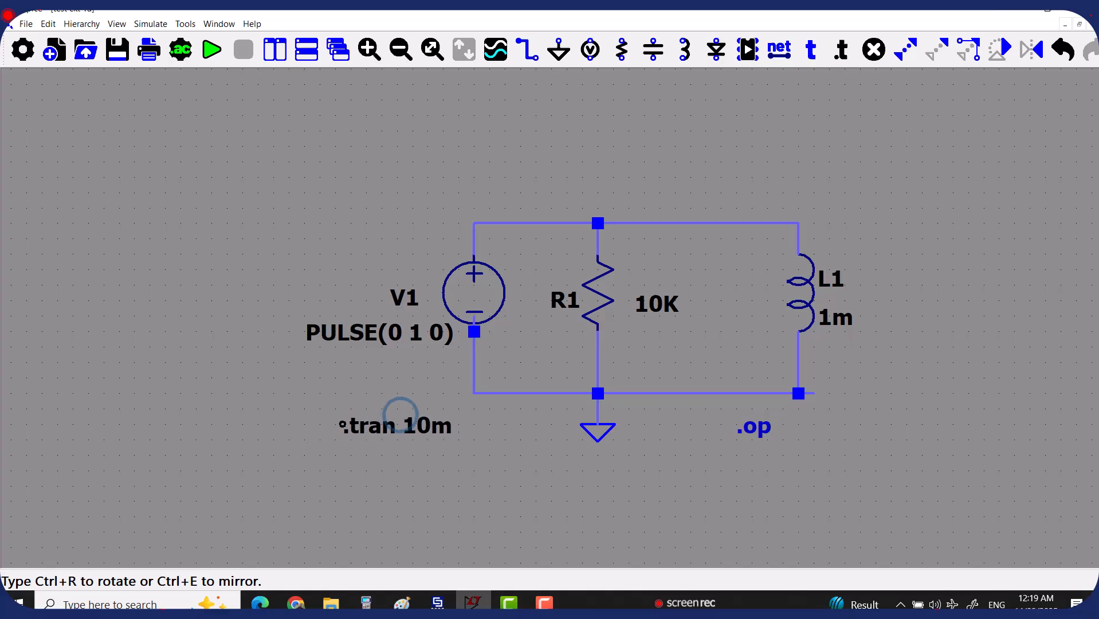
{"action": "left_click", "coordinate": [427, 436]}
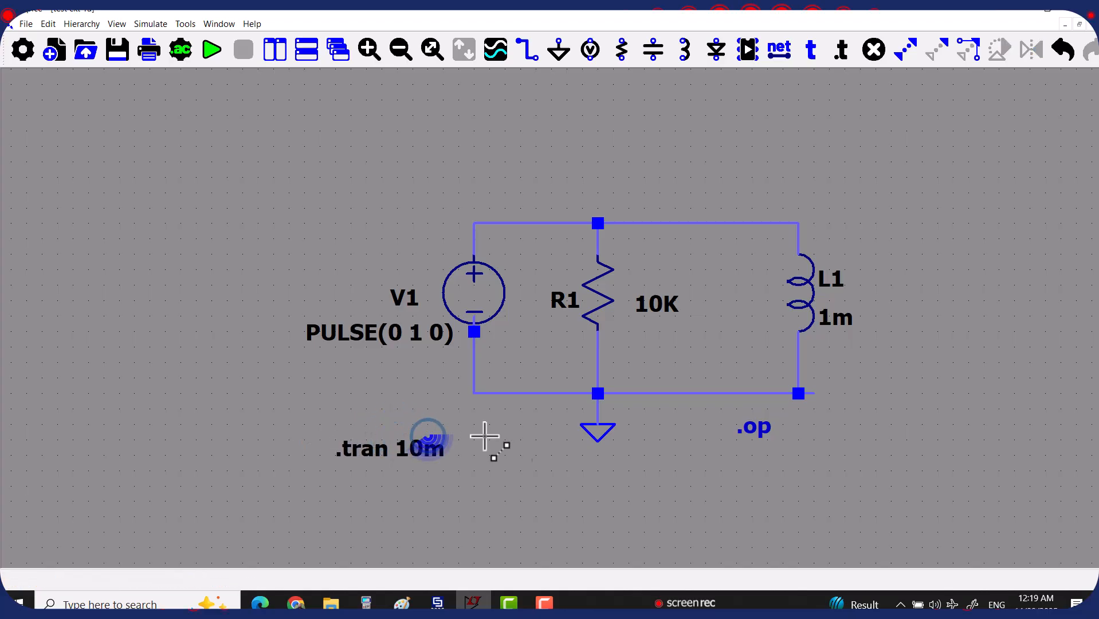
{"action": "left_click", "coordinate": [754, 430]}
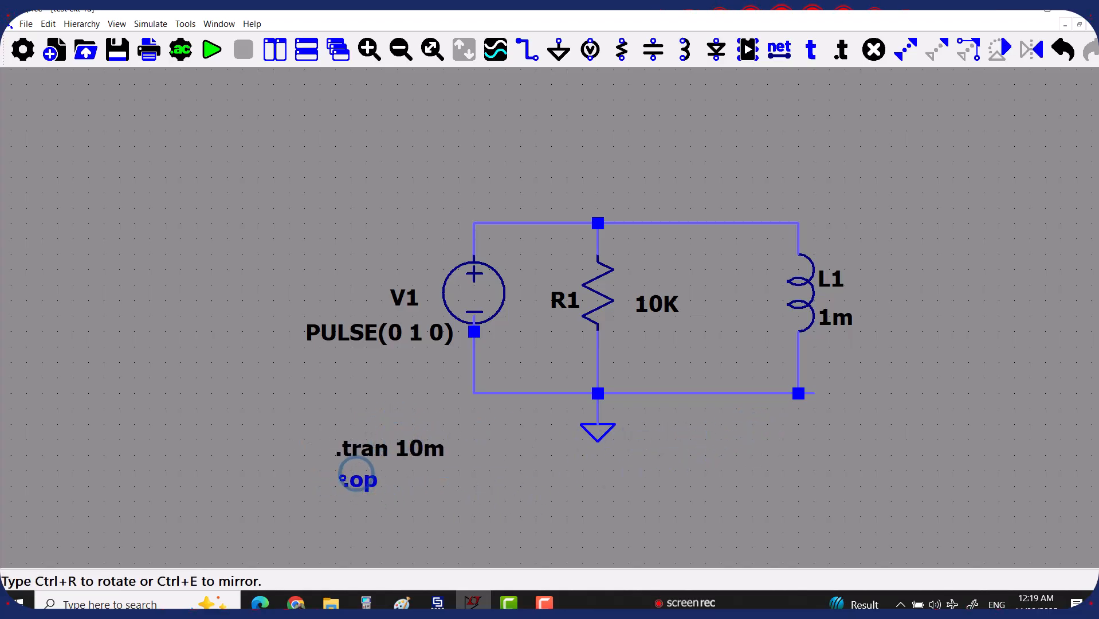
{"action": "left_click", "coordinate": [336, 471]}
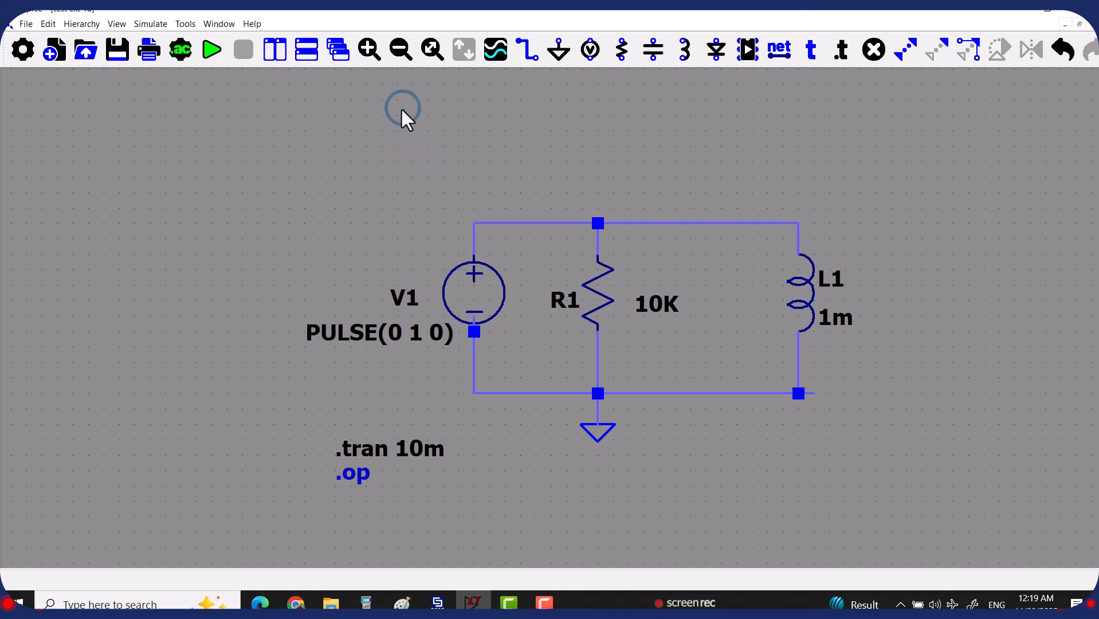
Run the simulation, then reopen V1's Independent Voltage Source dialog showing PULSE 0 1 0
{"action": "left_click", "coordinate": [213, 51]}
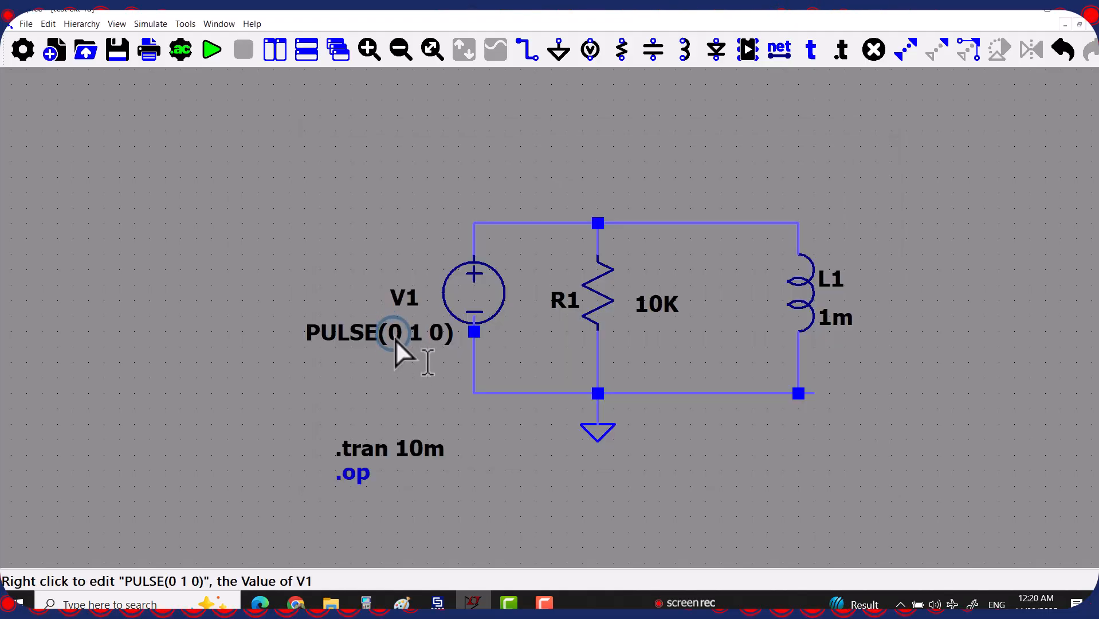
{"action": "right_click", "coordinate": [370, 334]}
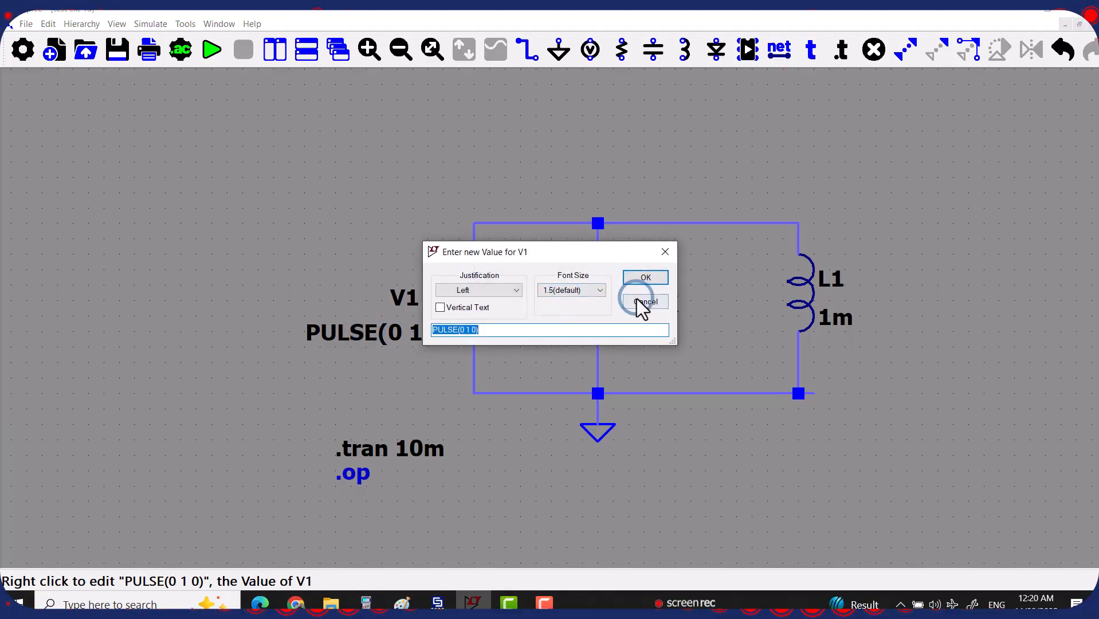
{"action": "left_click", "coordinate": [666, 252]}
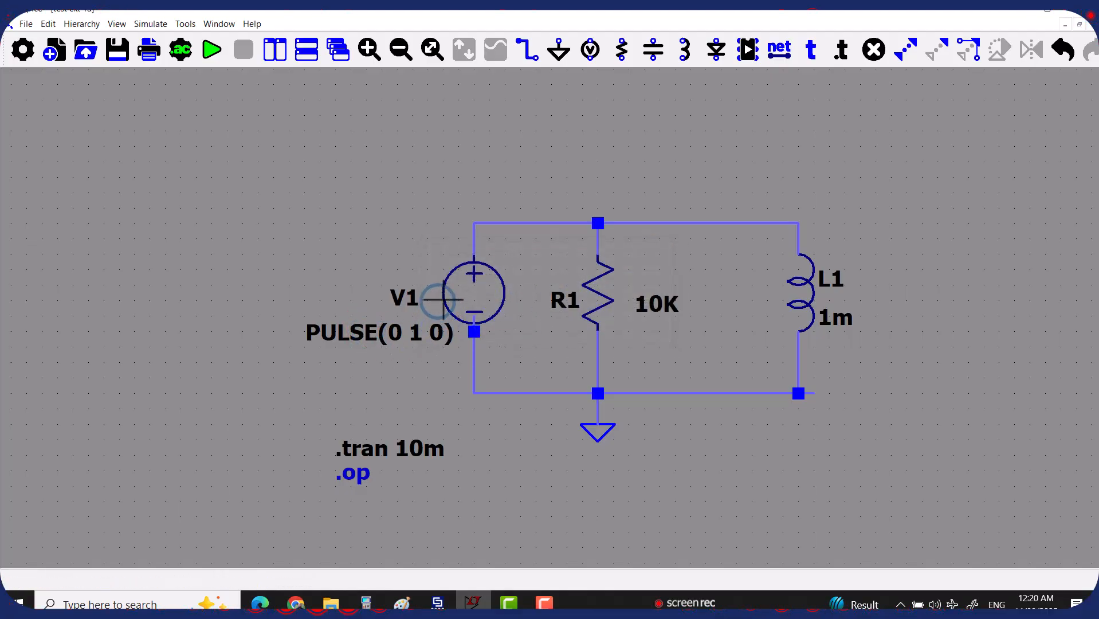
{"action": "right_click", "coordinate": [472, 292]}
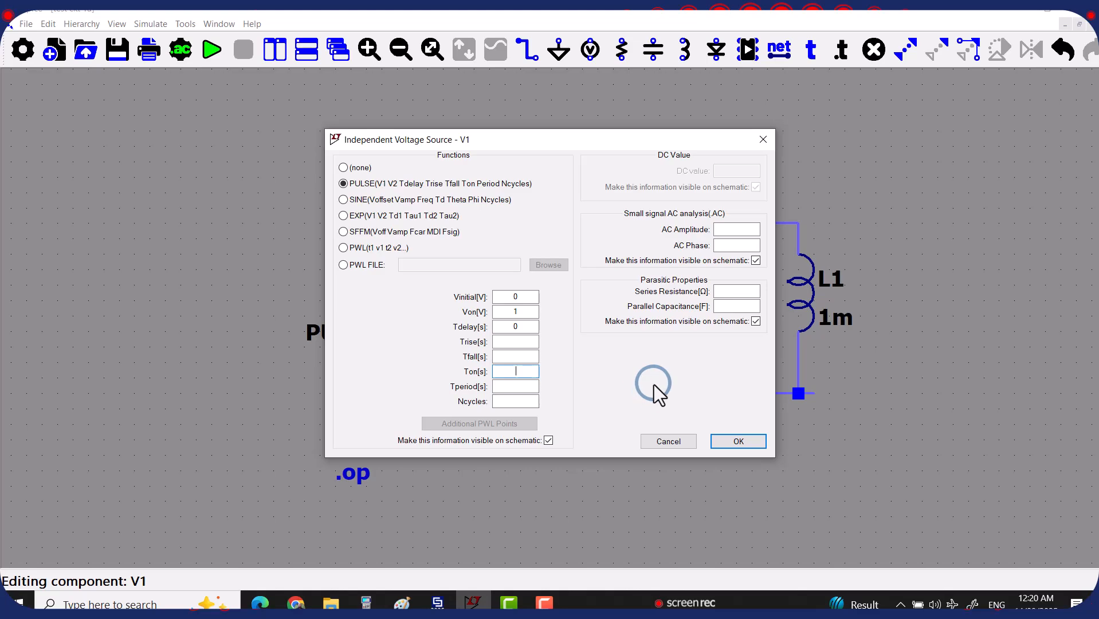
Enter a 10m Ton for V1's pulse and apply it
{"action": "type", "text": "10"}
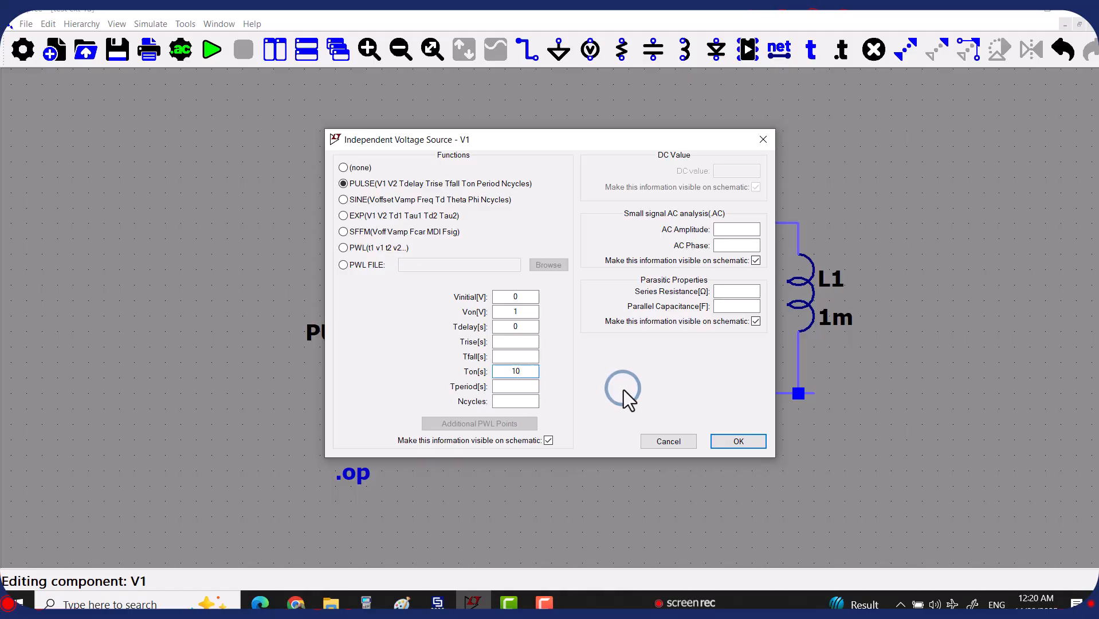
{"action": "type", "text": "m"}
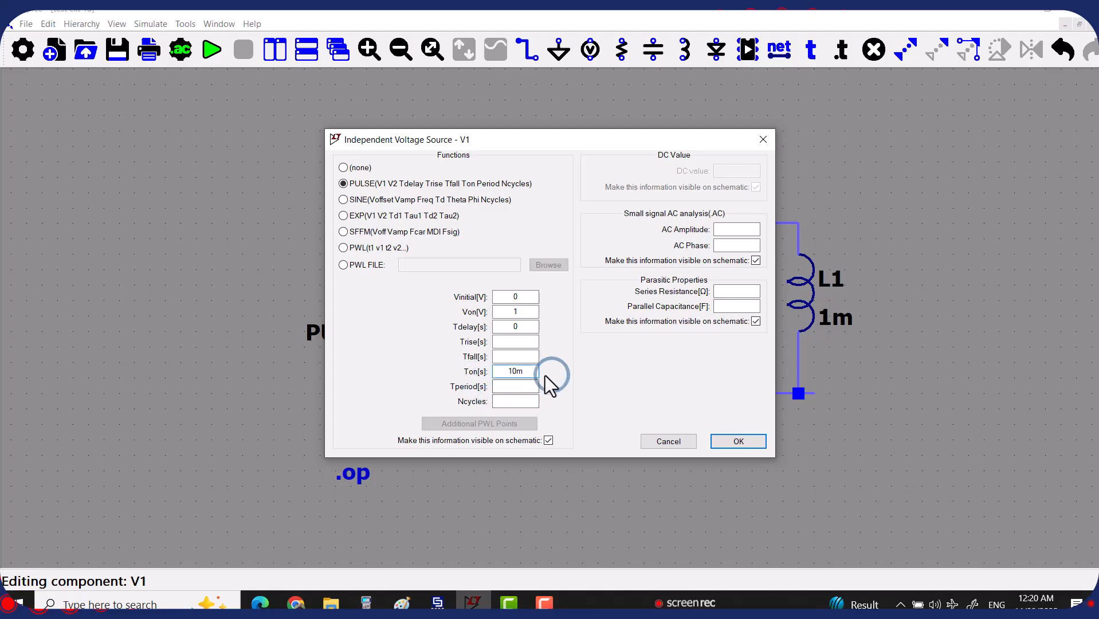
{"action": "left_click", "coordinate": [727, 441]}
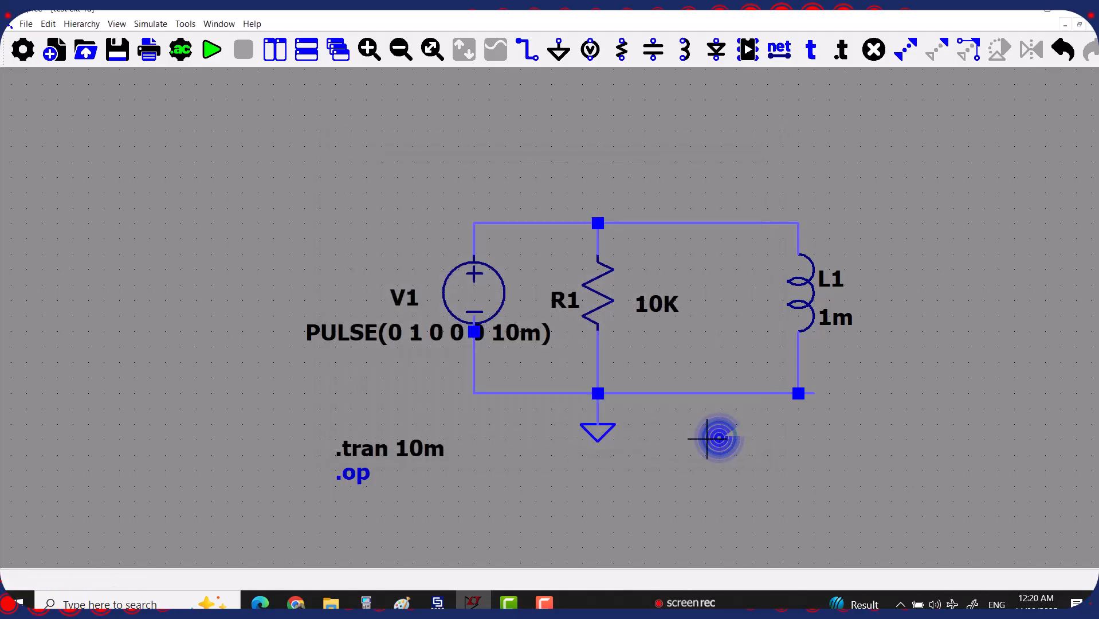
Run the transient simulation and probe the wire above V1 to plot V(n001)
{"action": "left_click", "coordinate": [211, 50]}
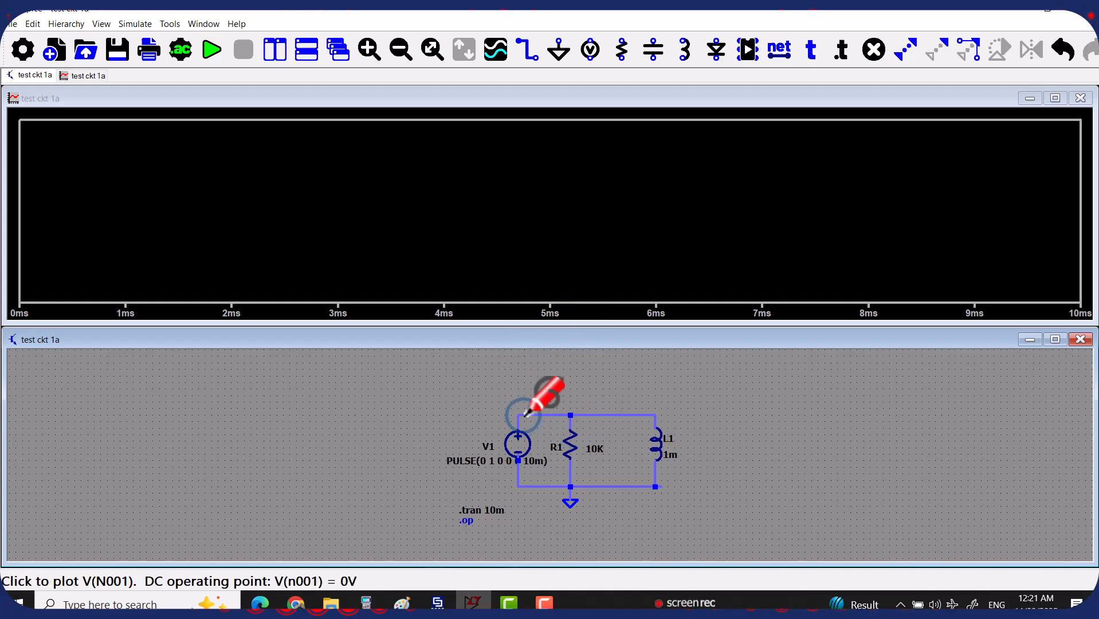
{"action": "left_click", "coordinate": [525, 414]}
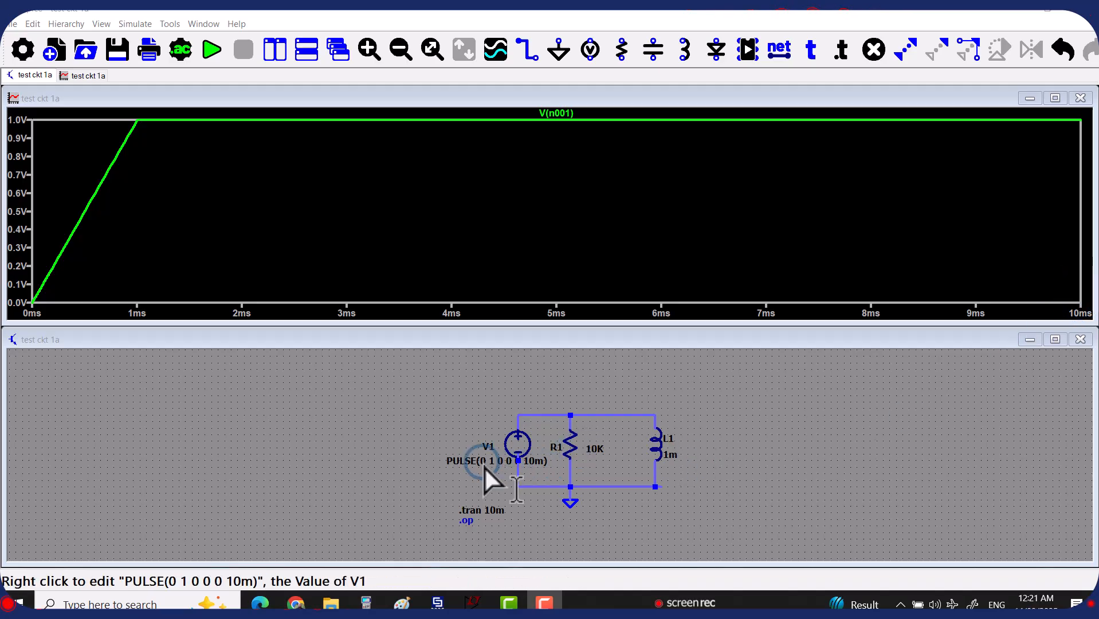
Drag V1's PULSE(0 1 0 0 0 10m) label left, clear of the source symbol
{"action": "left_click_drag", "start_coordinate": [486, 470], "coordinate": [557, 438]}
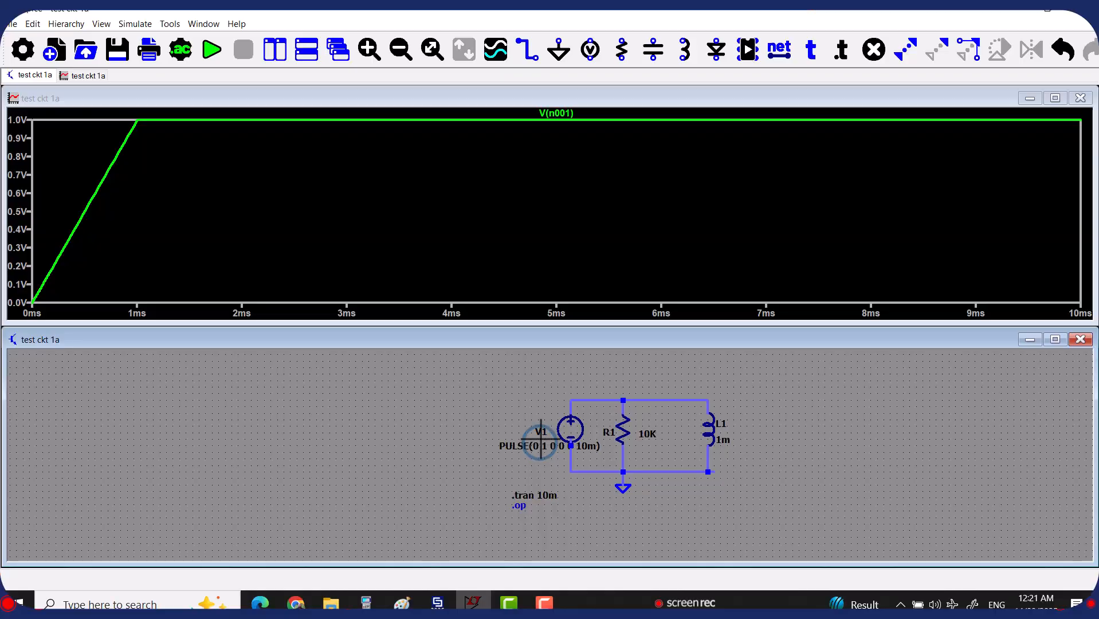
{"action": "left_click", "coordinate": [932, 52]}
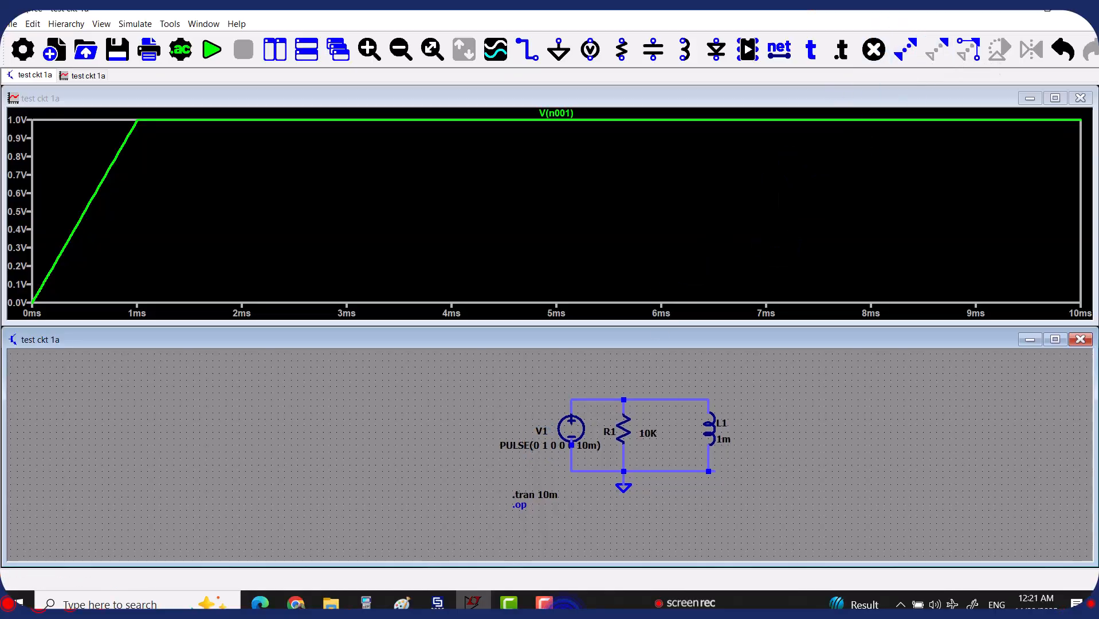
{"action": "left_click", "coordinate": [529, 447]}
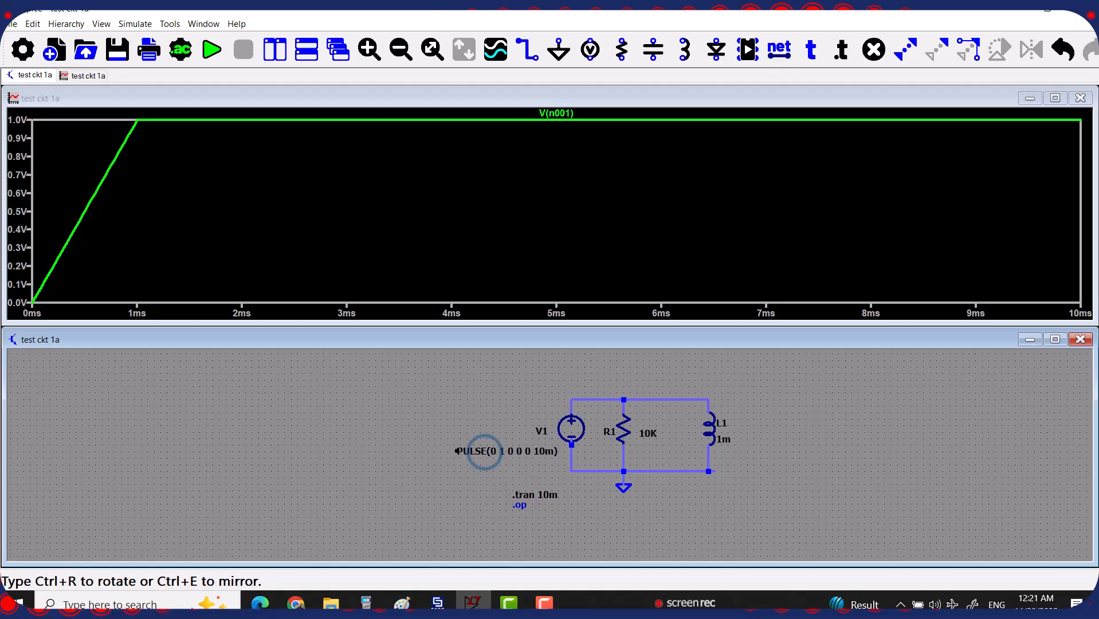
{"action": "left_click", "coordinate": [485, 452]}
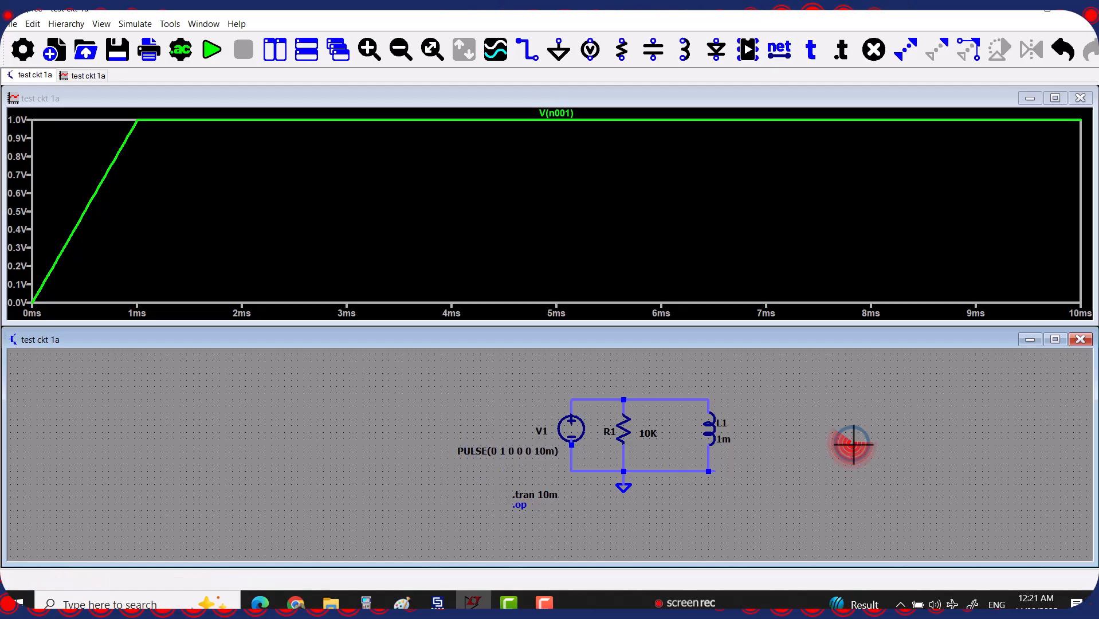
{"action": "key", "text": "shift+z"}
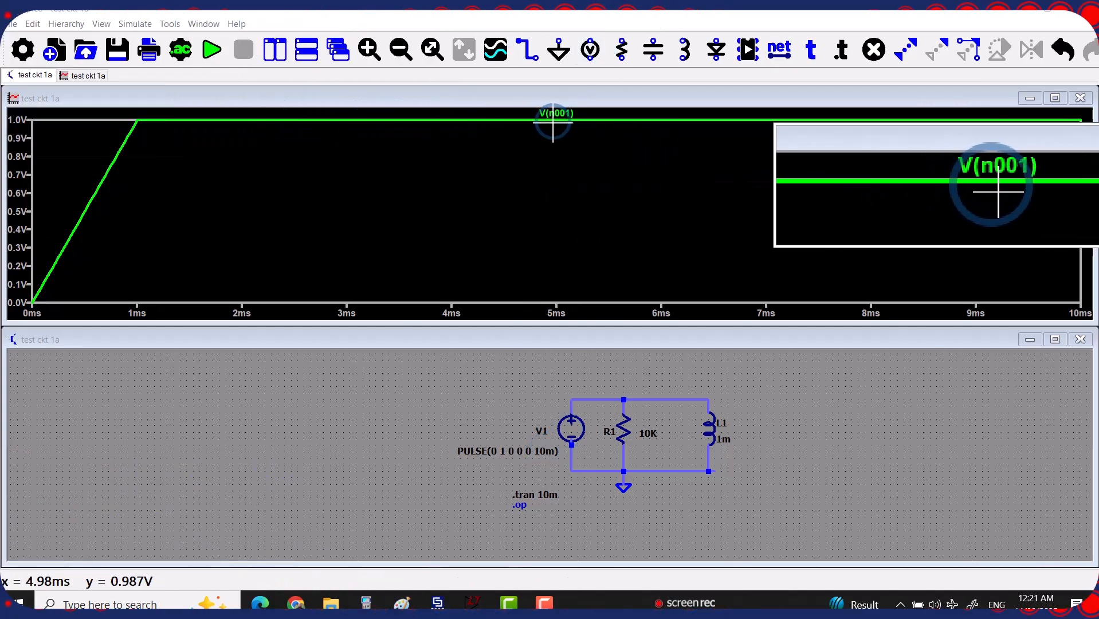
{"action": "key", "text": "shift+z"}
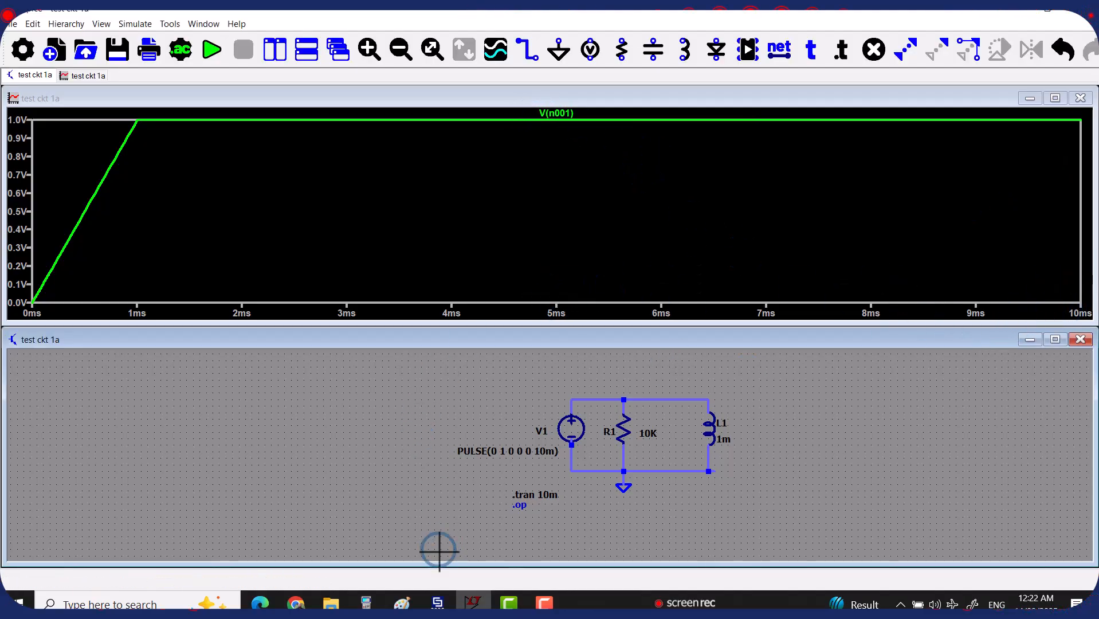
Change the .tran stop time to 8m and run the simulation
{"action": "right_click", "coordinate": [547, 498]}
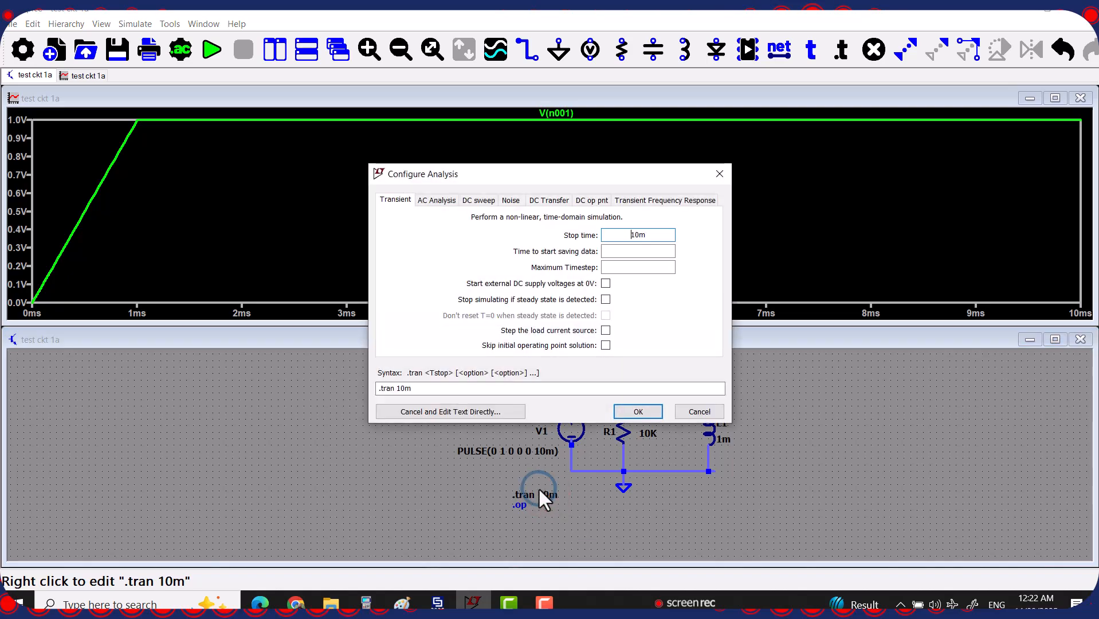
{"action": "left_click_drag", "start_coordinate": [638, 235], "coordinate": [605, 243]}
{"action": "type", "text": "8m"}
{"action": "left_click", "coordinate": [645, 412]}
{"action": "left_click", "coordinate": [213, 50]}
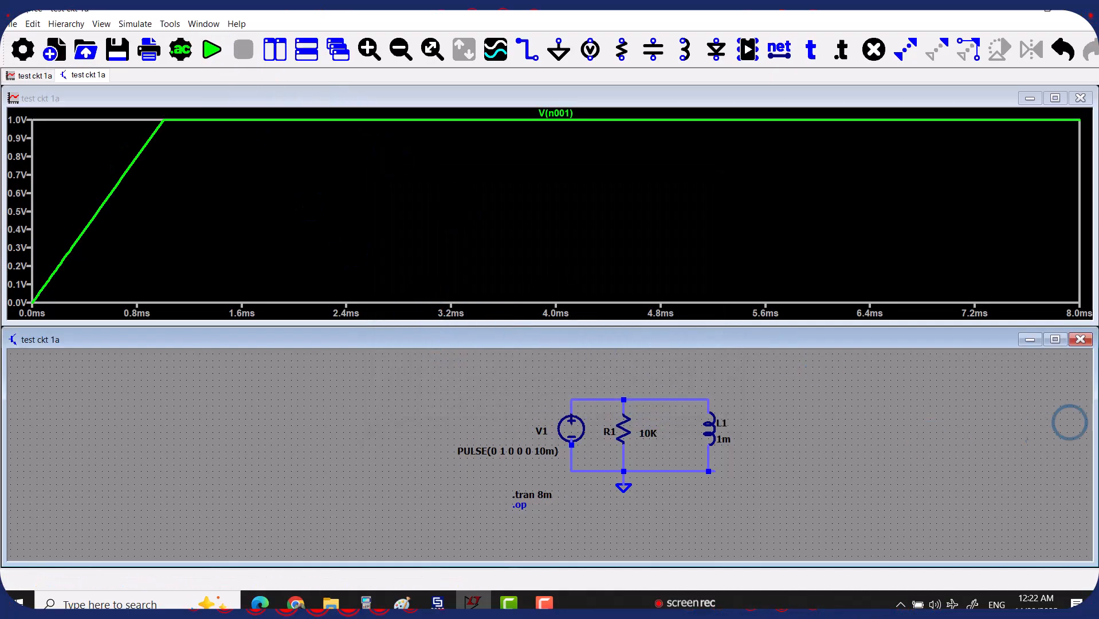
Set the .tran stop time back to 10m
{"action": "right_click", "coordinate": [543, 499]}
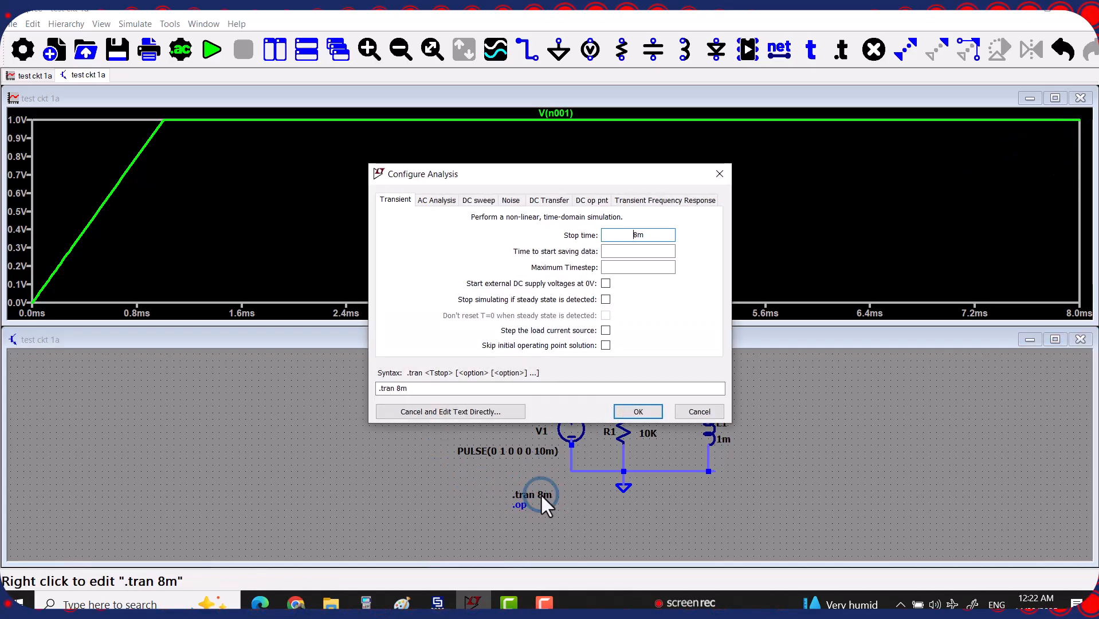
{"action": "left_click", "coordinate": [641, 235]}
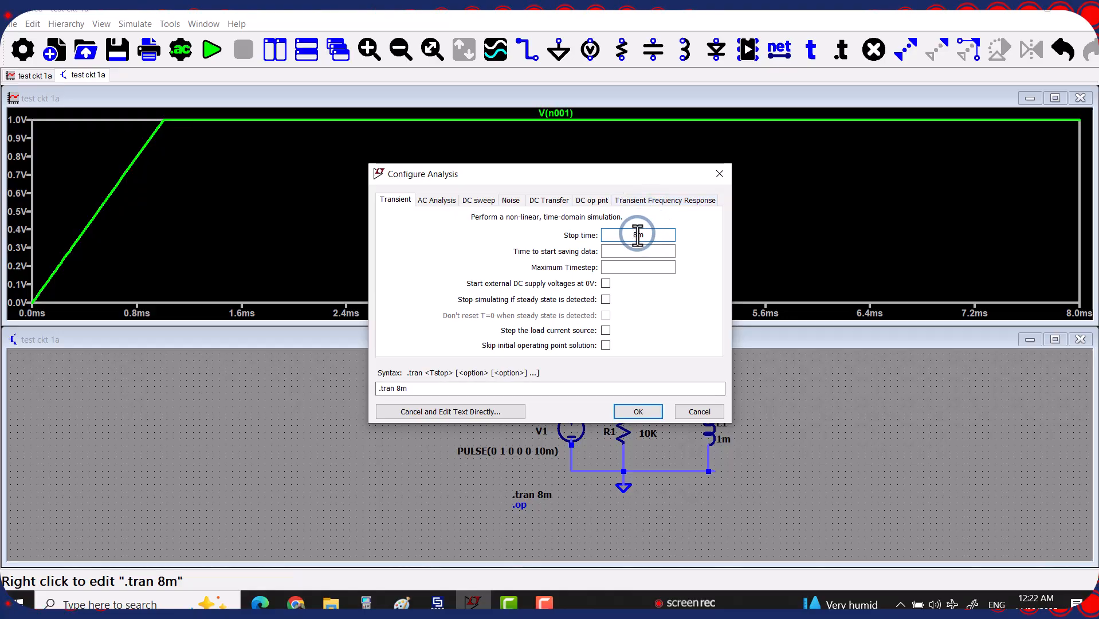
{"action": "type", "text": "10"}
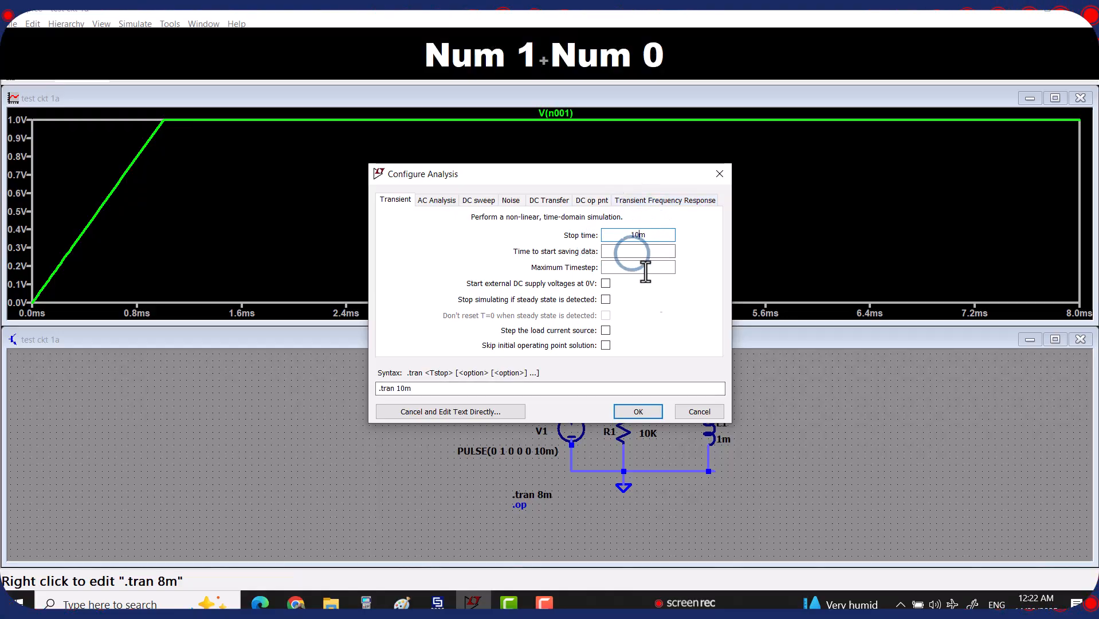
{"action": "left_click", "coordinate": [638, 411]}
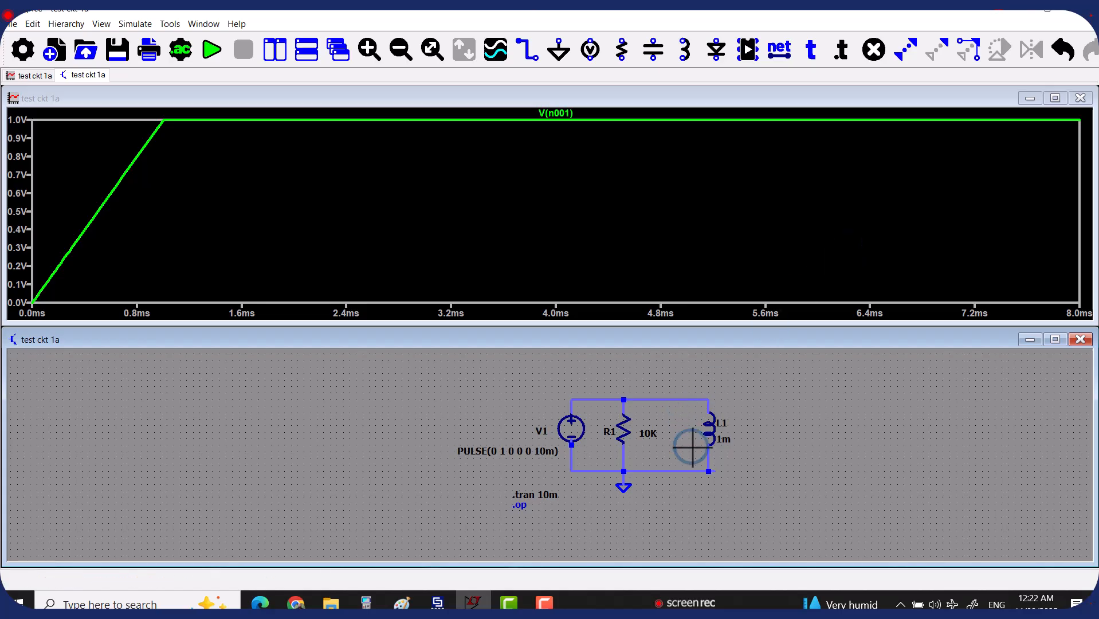
Edit V1's value text, replacing the 10m pulse on-time with 8m
{"action": "right_click", "coordinate": [545, 455]}
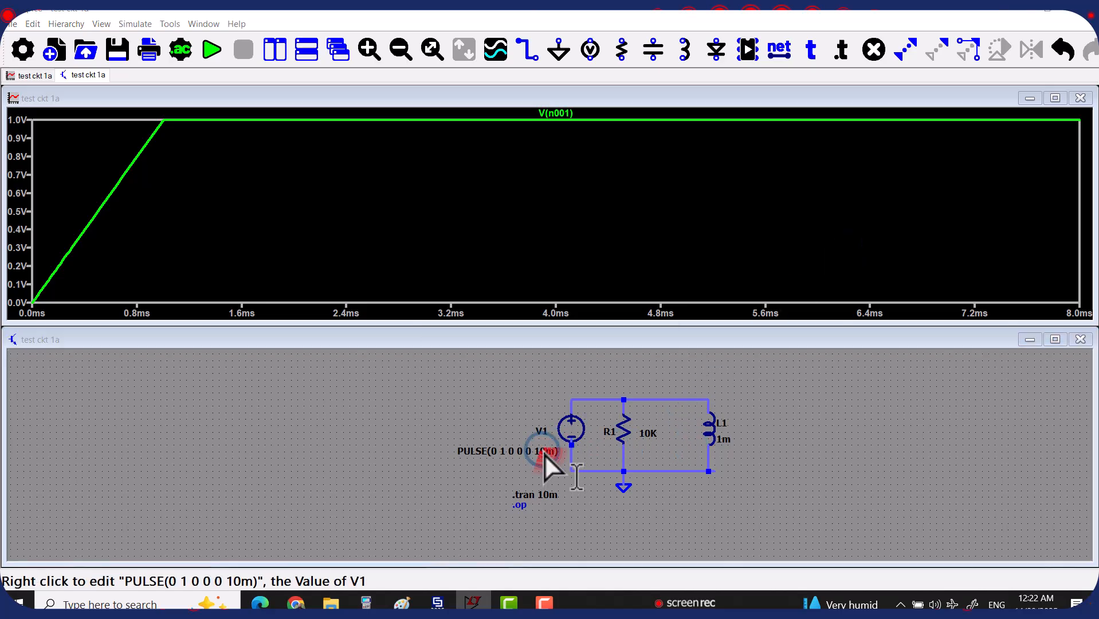
{"action": "left_click", "coordinate": [493, 329]}
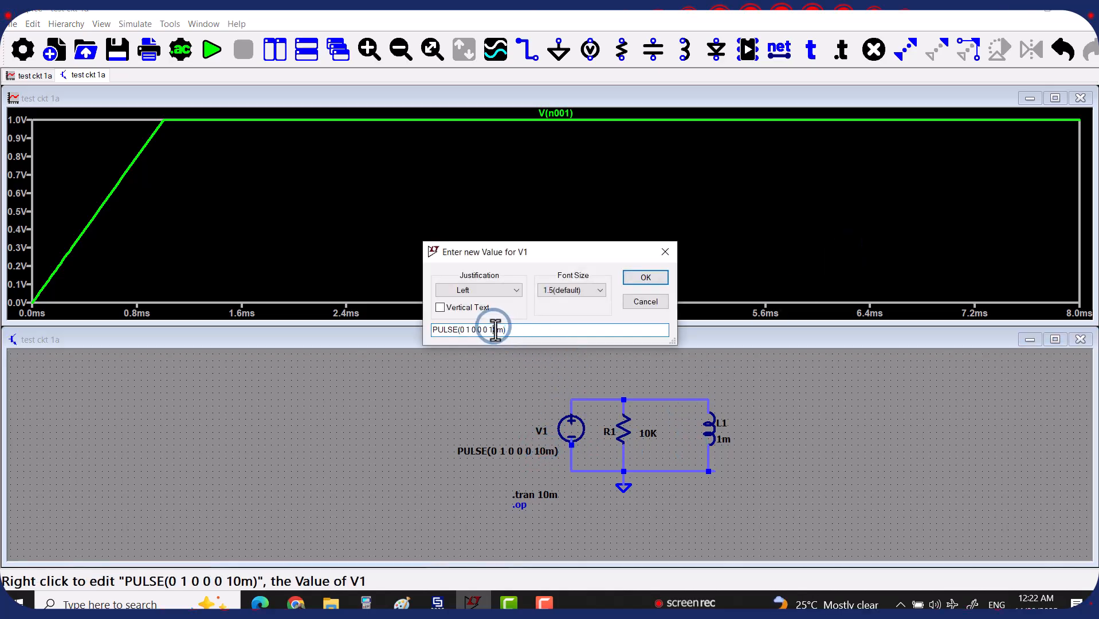
{"action": "key", "text": "Delete"}
{"action": "key", "text": "BackSpace"}
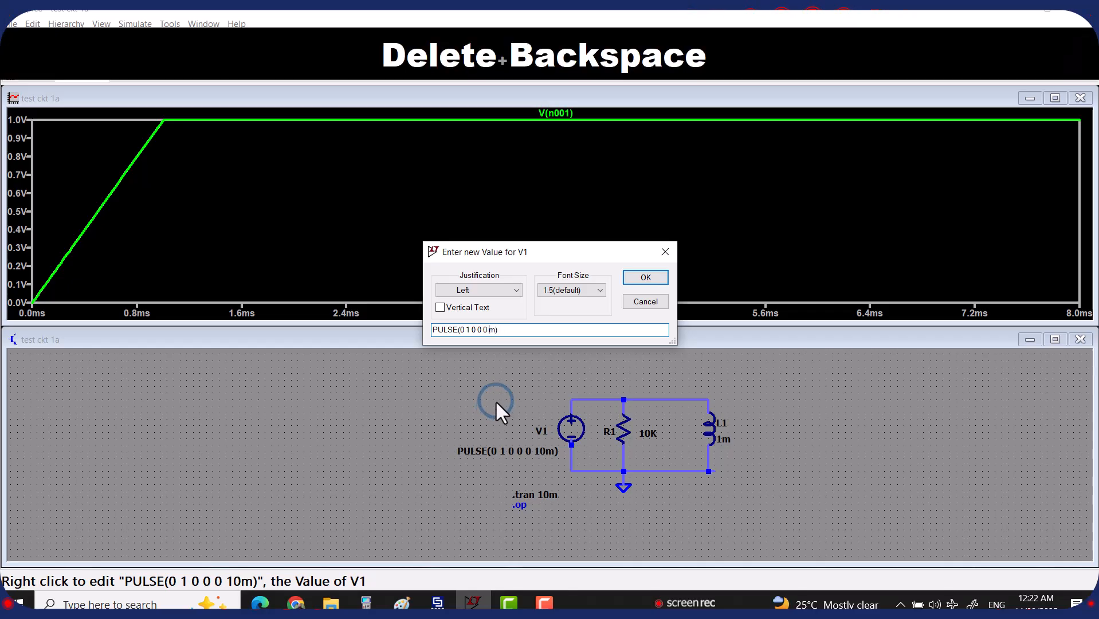
{"action": "type", "text": "8"}
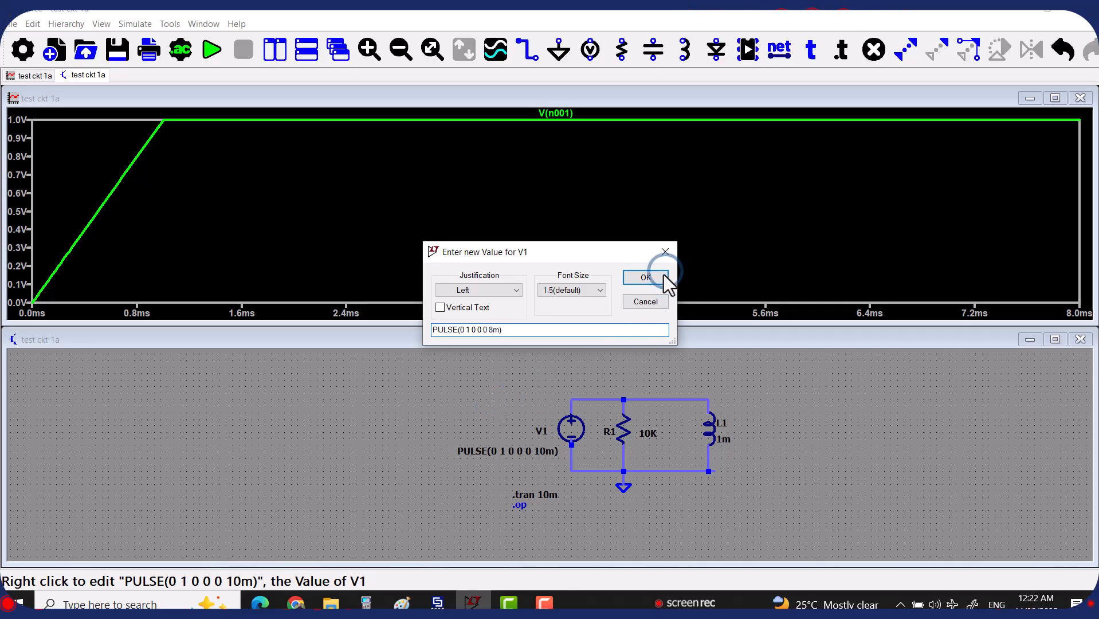
{"action": "left_click", "coordinate": [662, 276]}
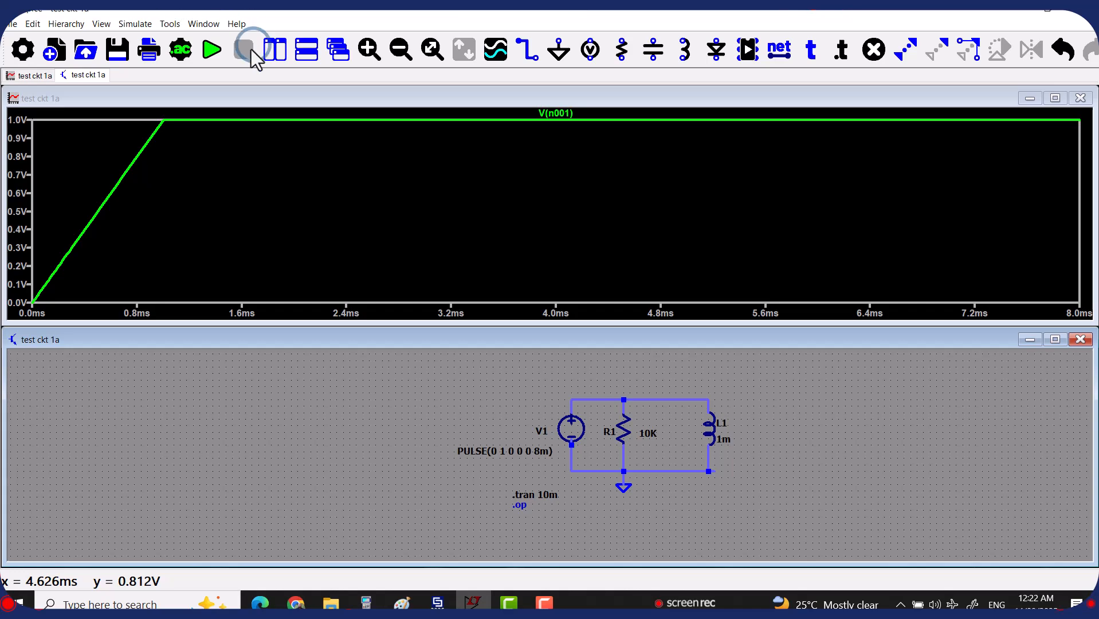
Rerun the simulation with the 8m pulse and exit cursor mode
{"action": "left_click", "coordinate": [212, 50]}
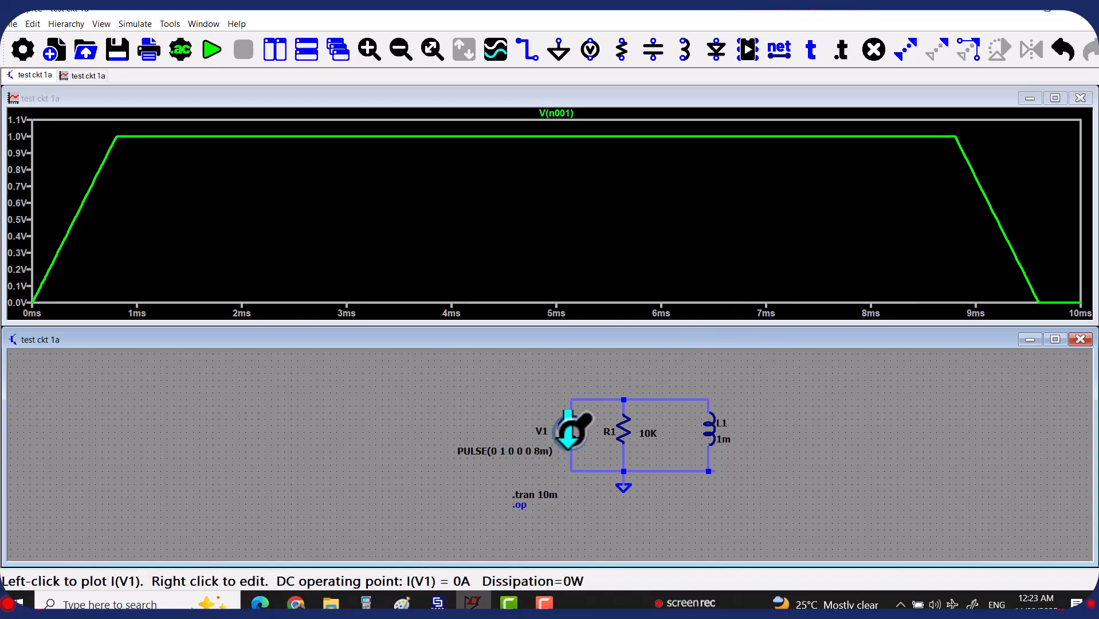
{"action": "key", "text": "Escape"}
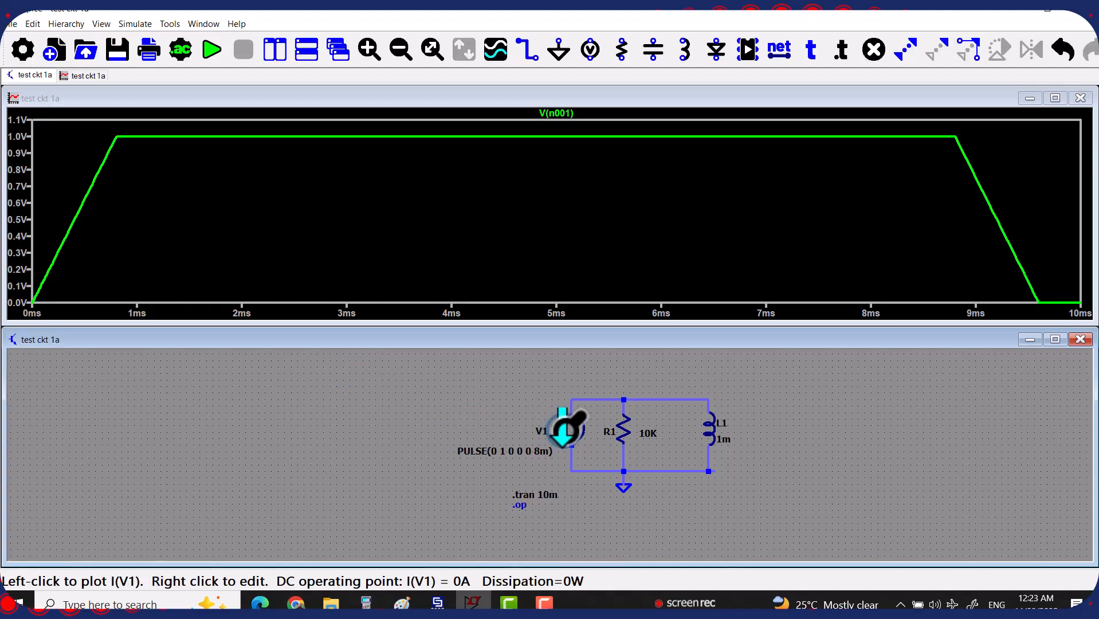
{"action": "right_click", "coordinate": [497, 451]}
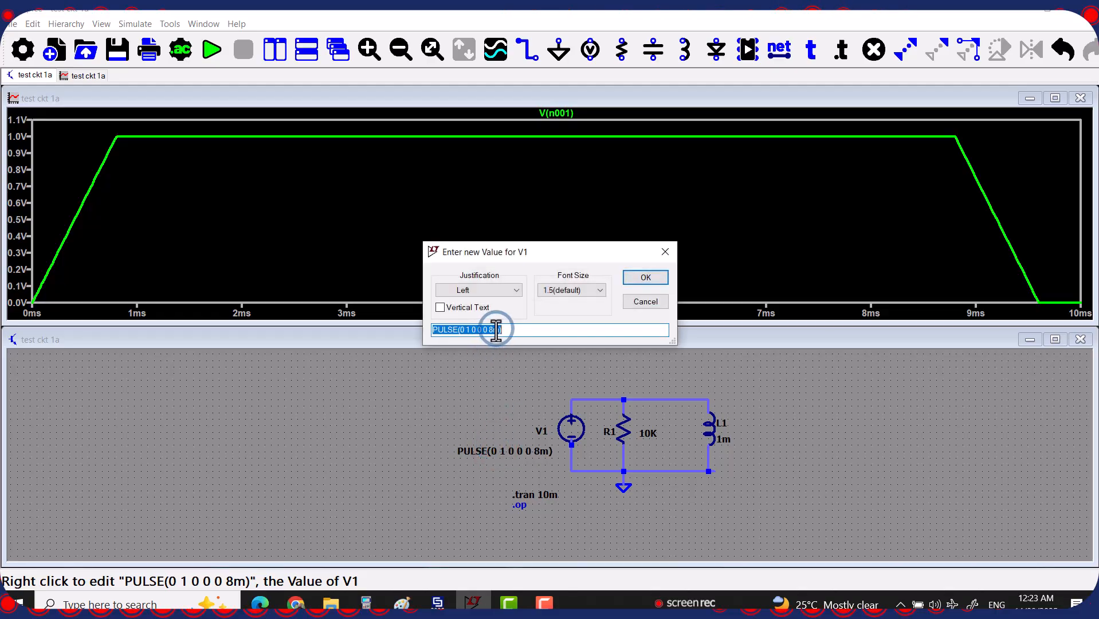
{"action": "key", "text": "Escape"}
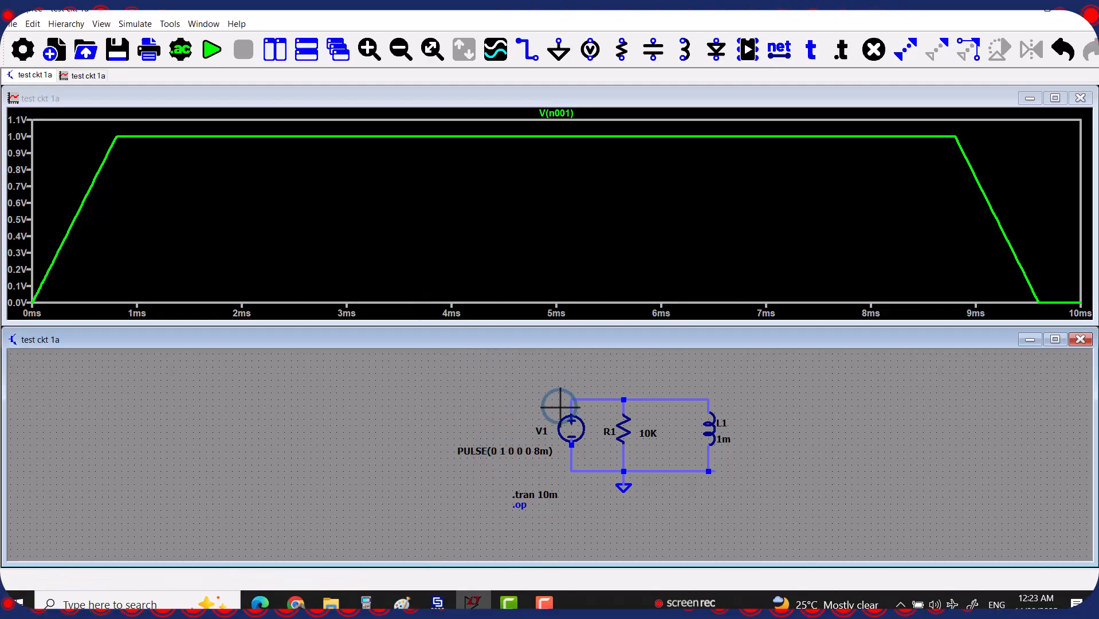
{"action": "right_click", "coordinate": [509, 451]}
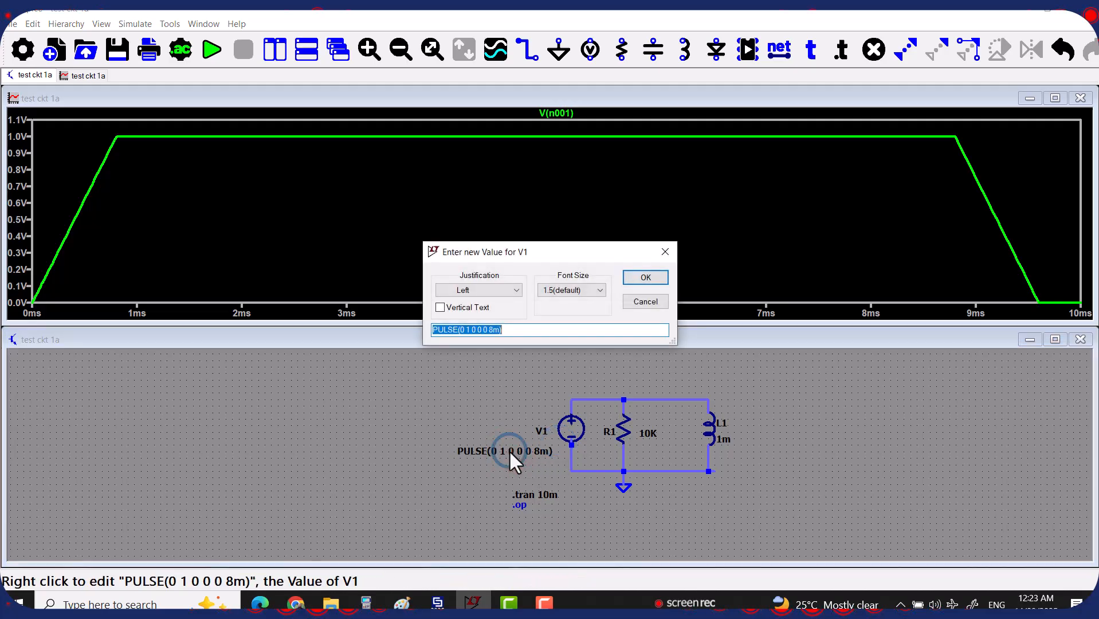
{"action": "left_click", "coordinate": [665, 251]}
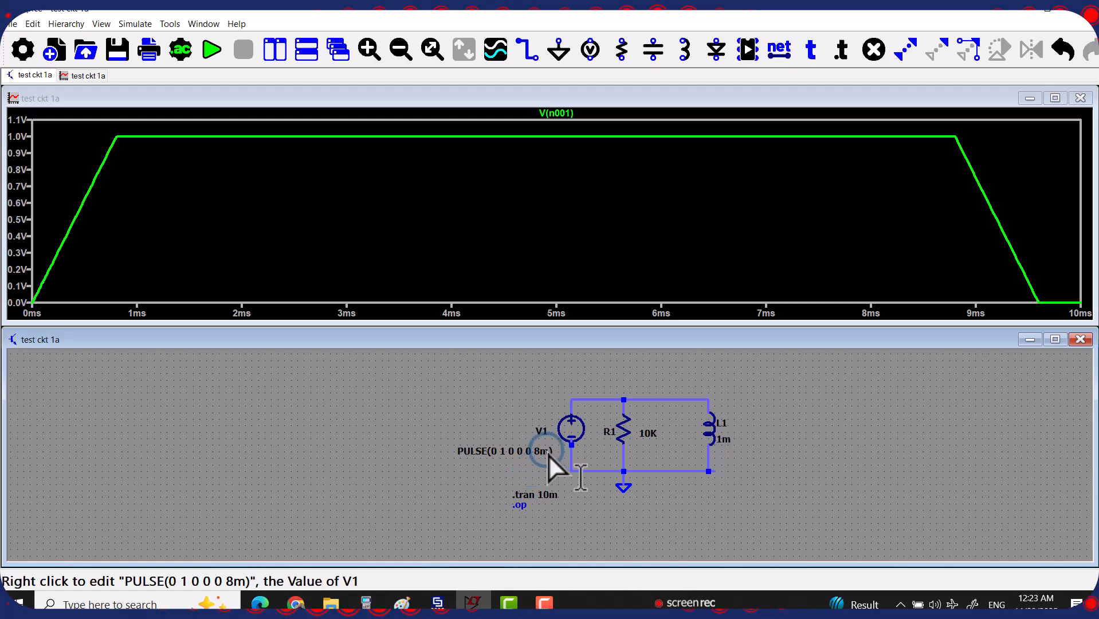
{"action": "right_click", "coordinate": [576, 426]}
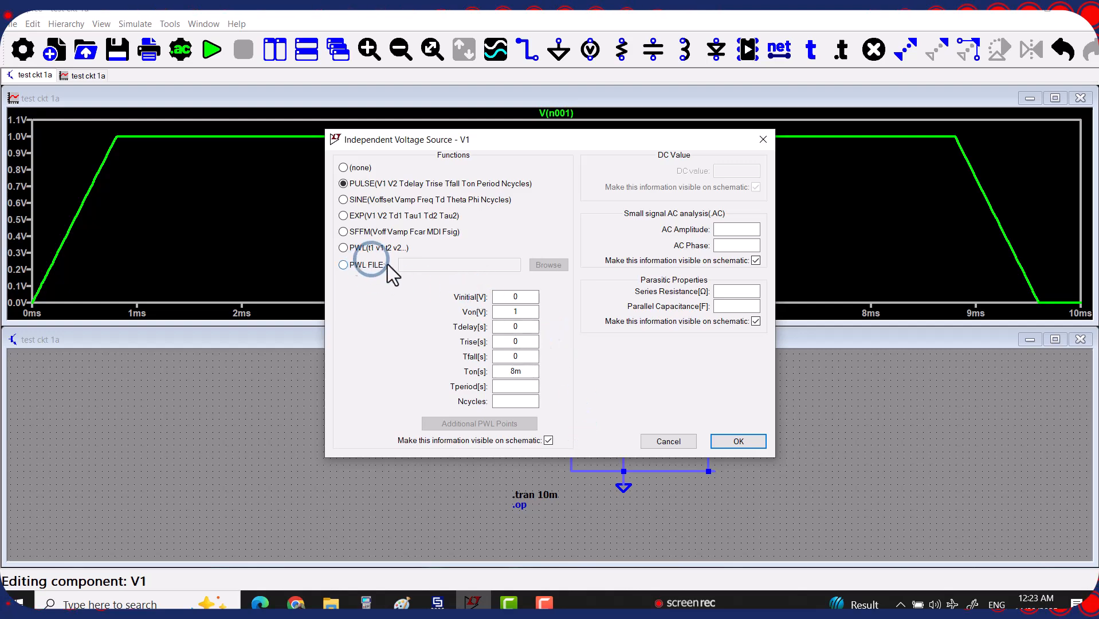
{"action": "left_click", "coordinate": [518, 342]}
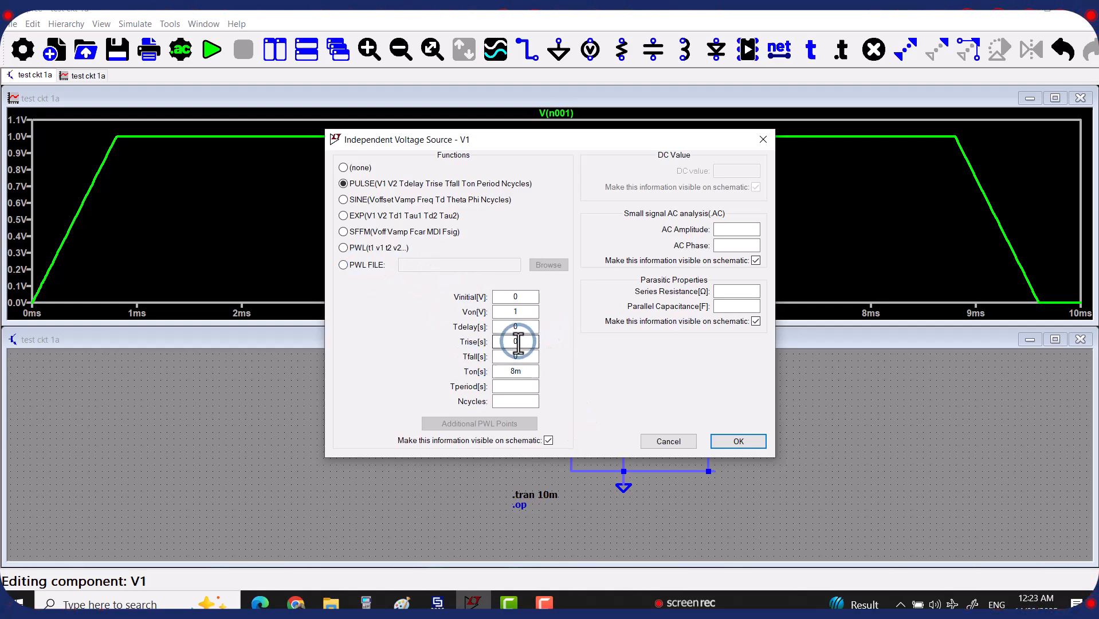
{"action": "left_click_drag", "start_coordinate": [514, 343], "coordinate": [470, 348]}
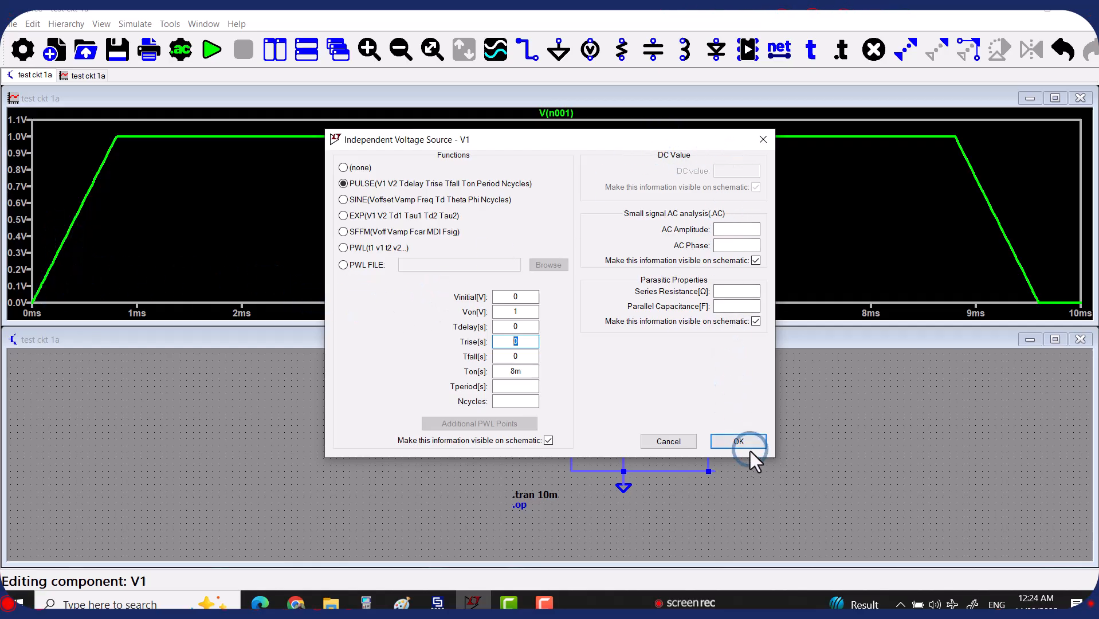
{"action": "left_click", "coordinate": [687, 443]}
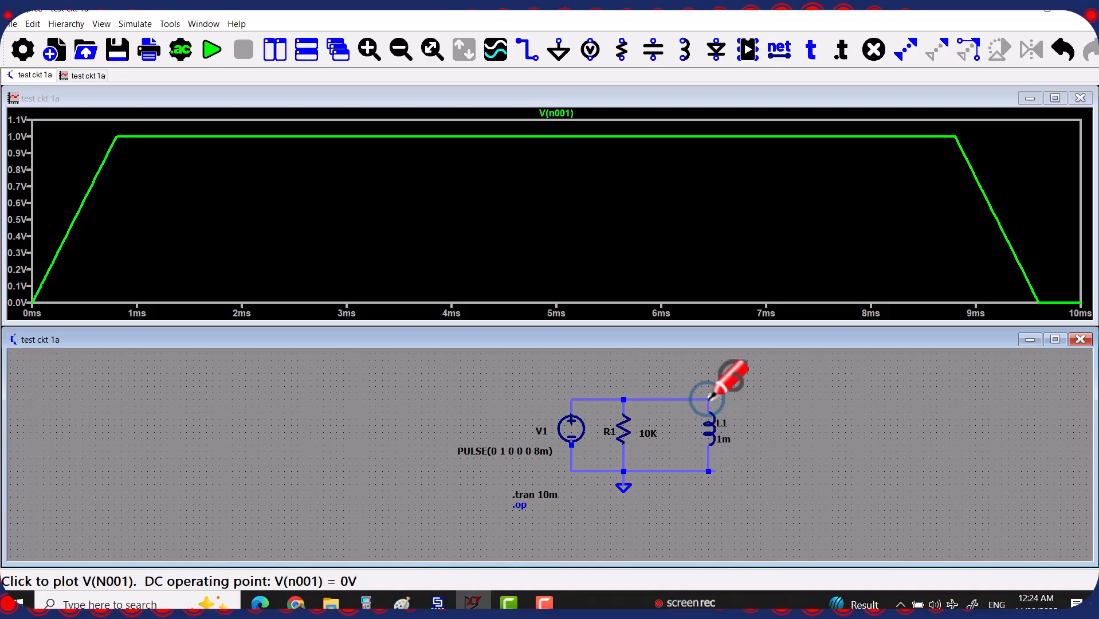
Plot the inductor current I(L1) alongside V(n001)
{"action": "left_click", "coordinate": [709, 432]}
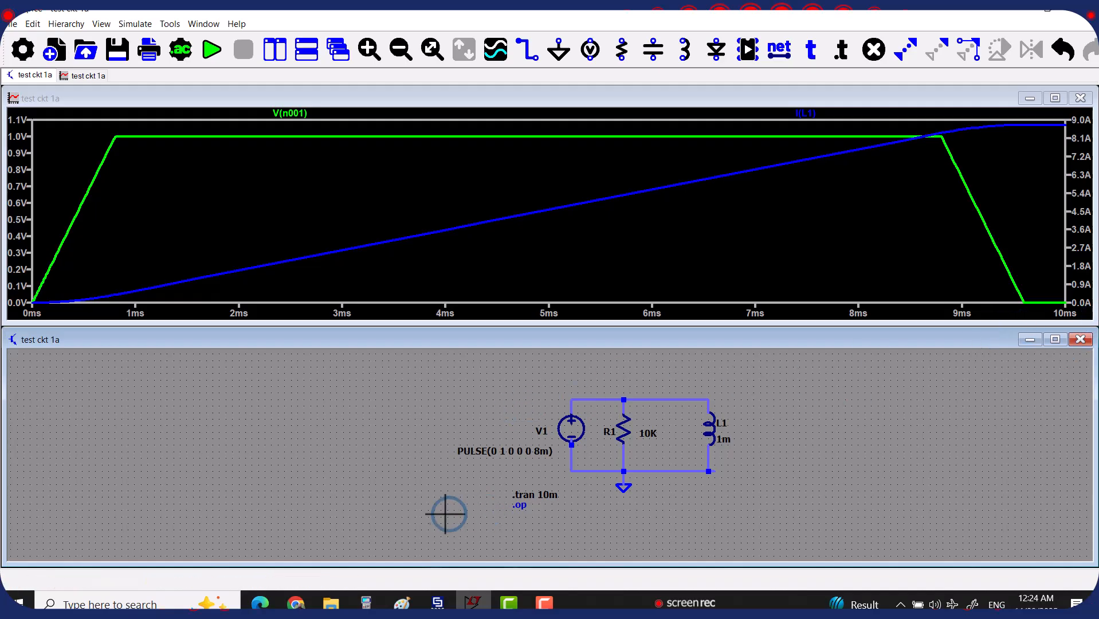
Change the .tran stop time from 10m to 100m and rerun the simulation
{"action": "right_click", "coordinate": [543, 496]}
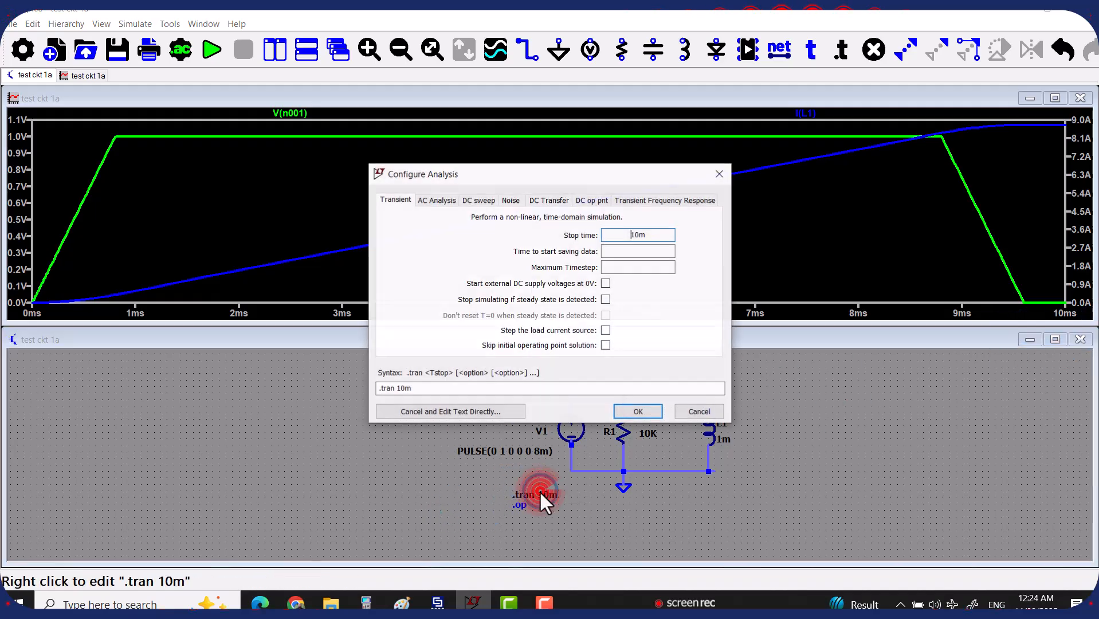
{"action": "left_click", "coordinate": [639, 235]}
{"action": "type", "text": "0"}
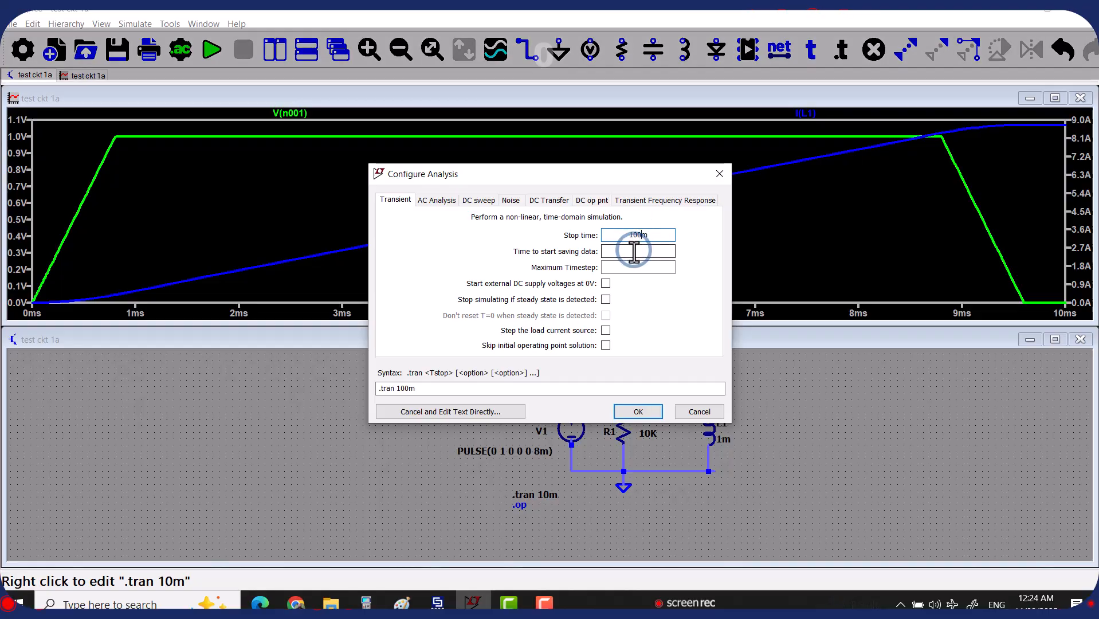
{"action": "left_click", "coordinate": [638, 412]}
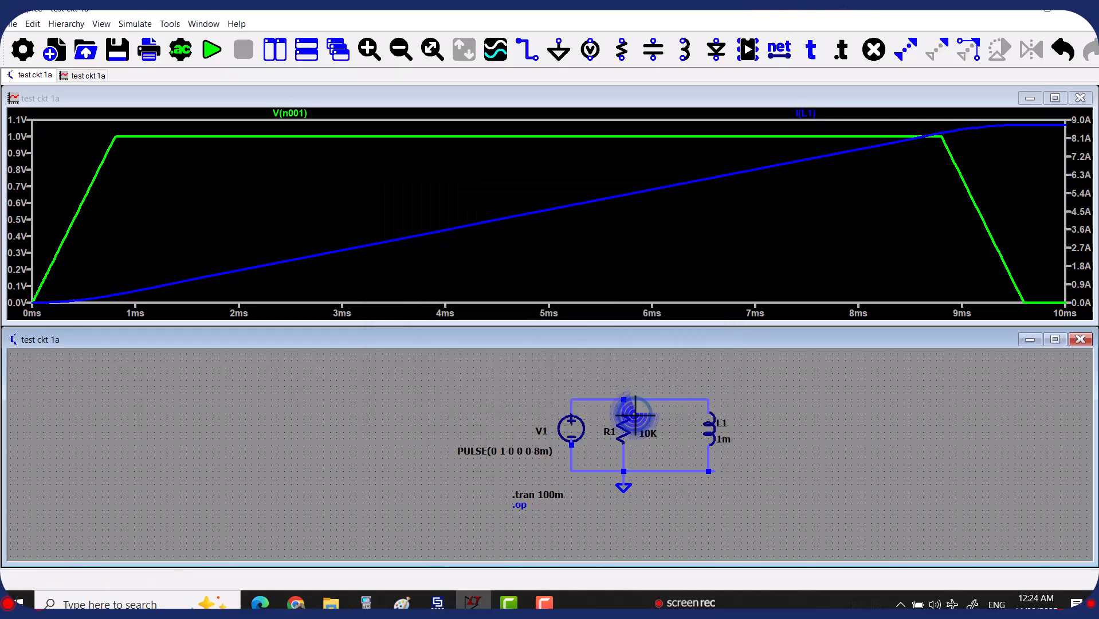
{"action": "left_click", "coordinate": [213, 51]}
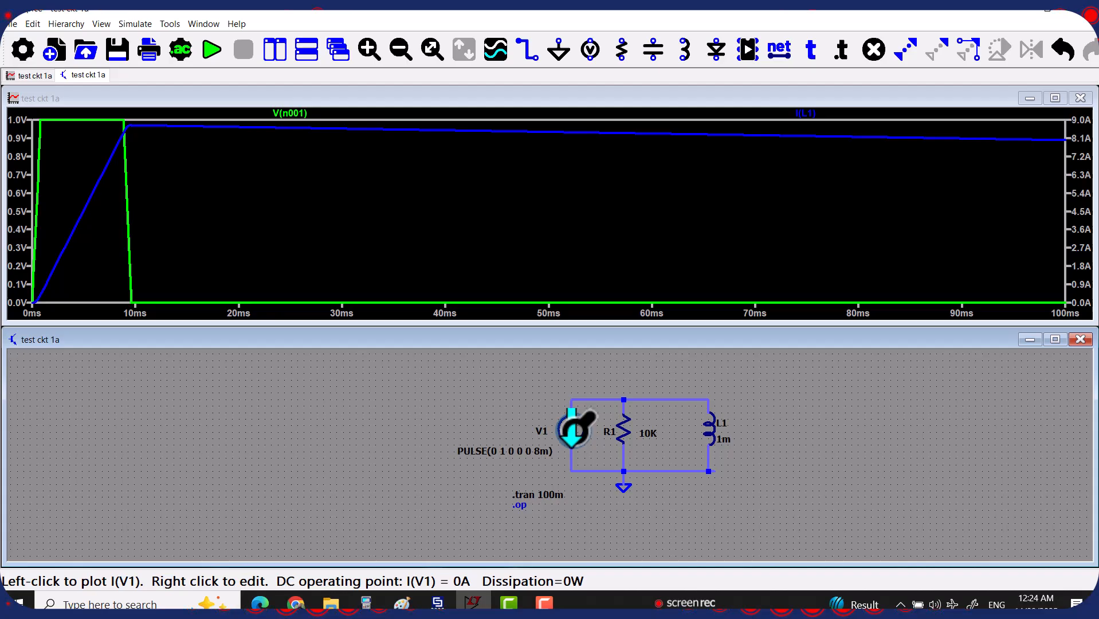
Change the .tran stop time to 1 s and rerun the simulation over 0–1 s
{"action": "right_click", "coordinate": [551, 498]}
{"action": "double_click", "coordinate": [647, 234]}
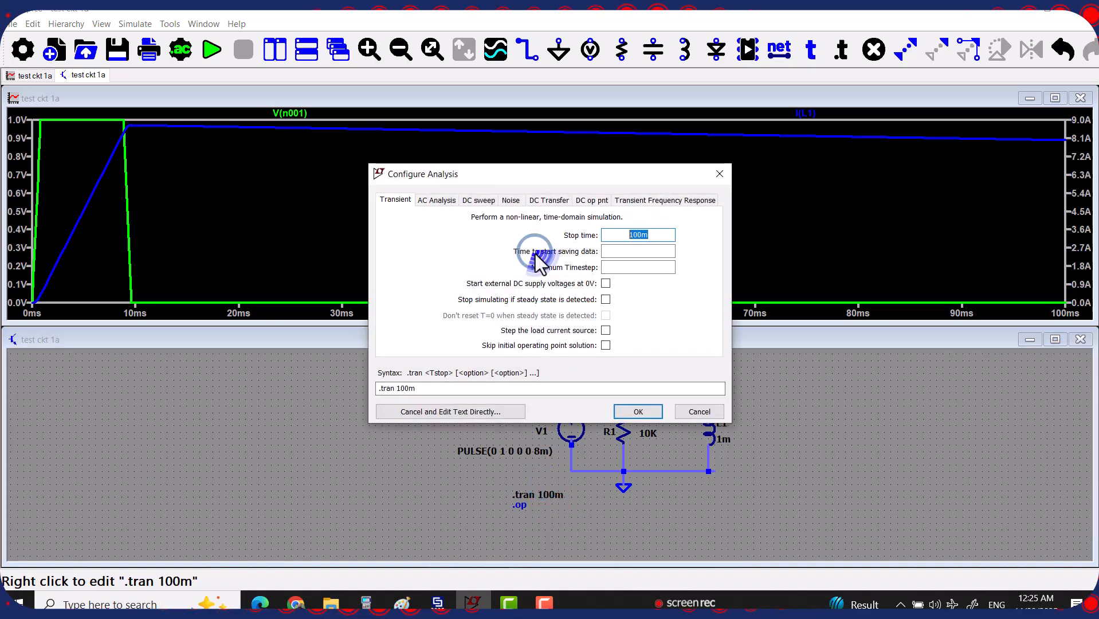
{"action": "type", "text": "1"}
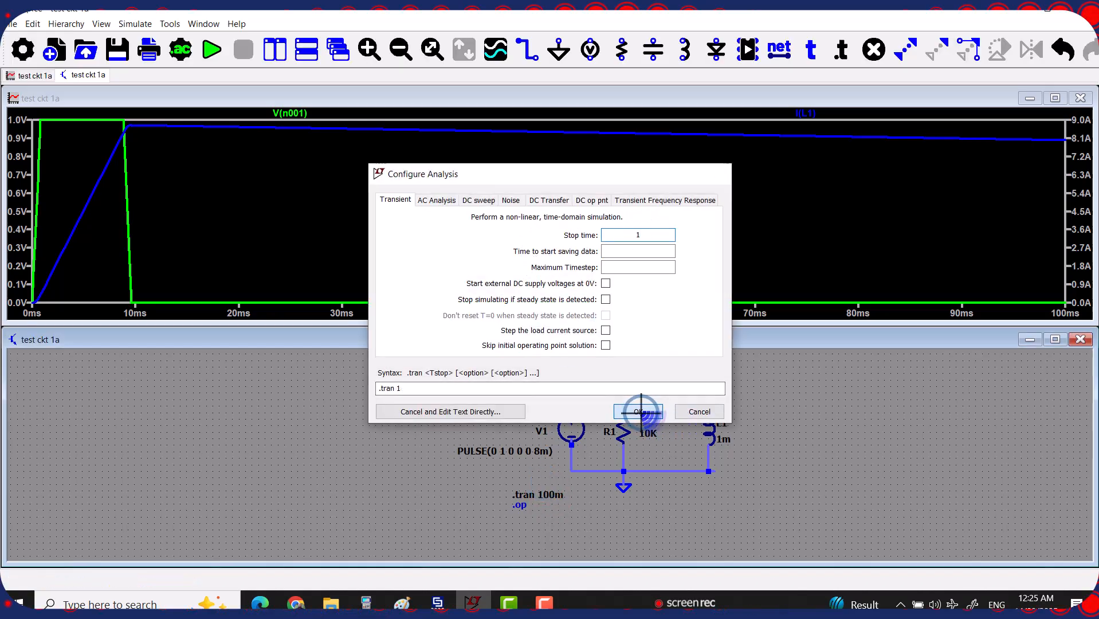
{"action": "left_click", "coordinate": [639, 412]}
{"action": "left_click", "coordinate": [202, 57]}
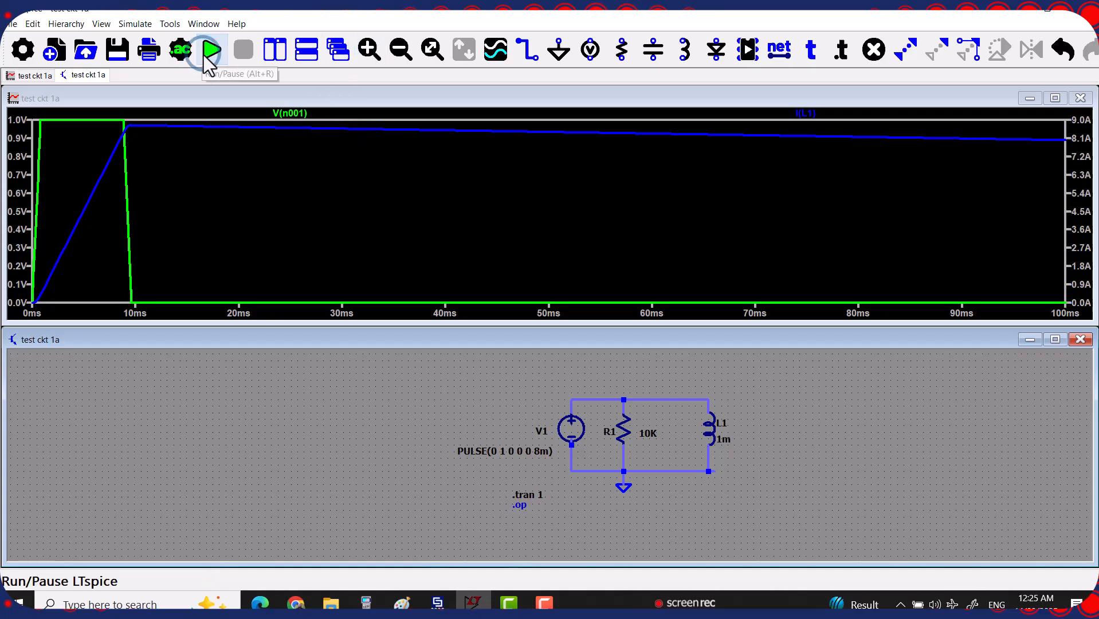
{"action": "left_click", "coordinate": [267, 181]}
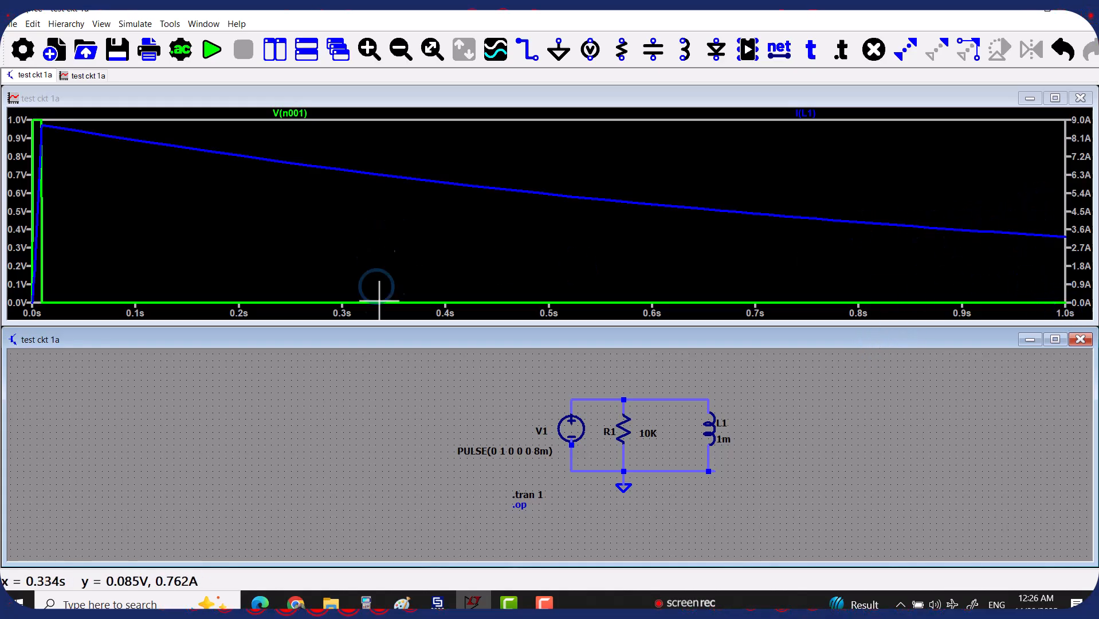
Edit the directive to .tran 10 and rerun so I(L1) decays to near 0 A
{"action": "right_click", "coordinate": [539, 498]}
{"action": "left_click", "coordinate": [642, 235]}
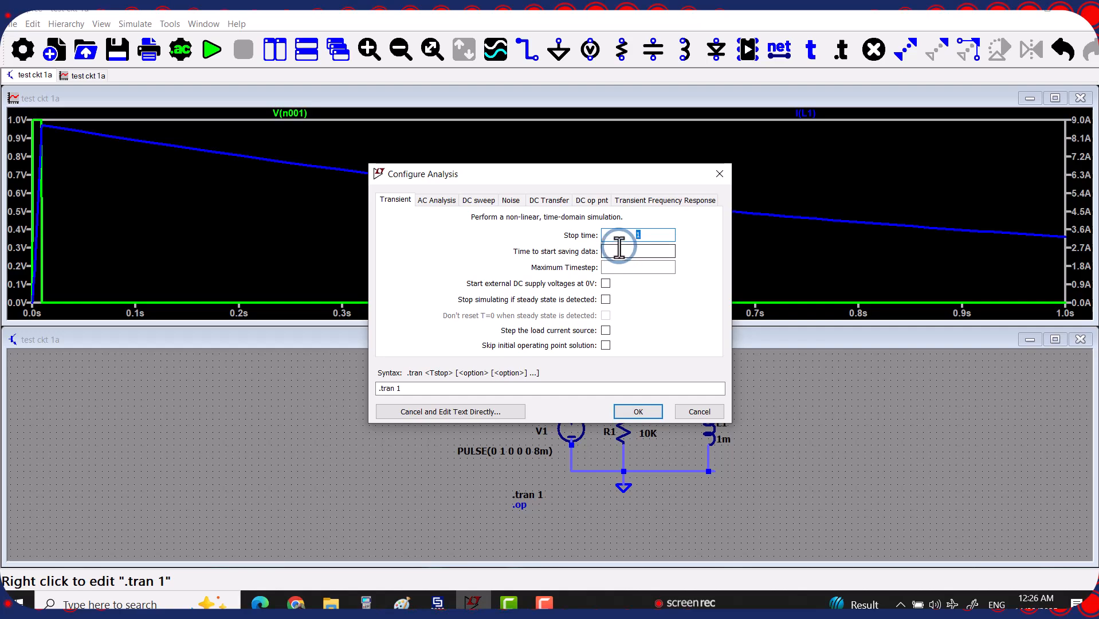
{"action": "type", "text": "10"}
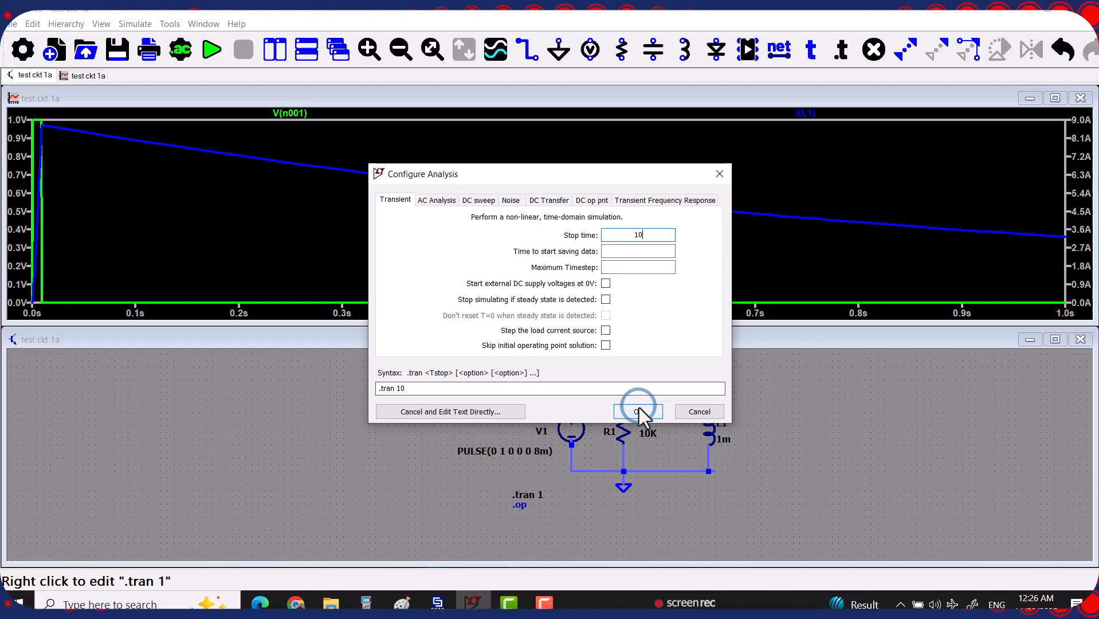
{"action": "left_click", "coordinate": [639, 410]}
{"action": "left_click", "coordinate": [201, 50]}
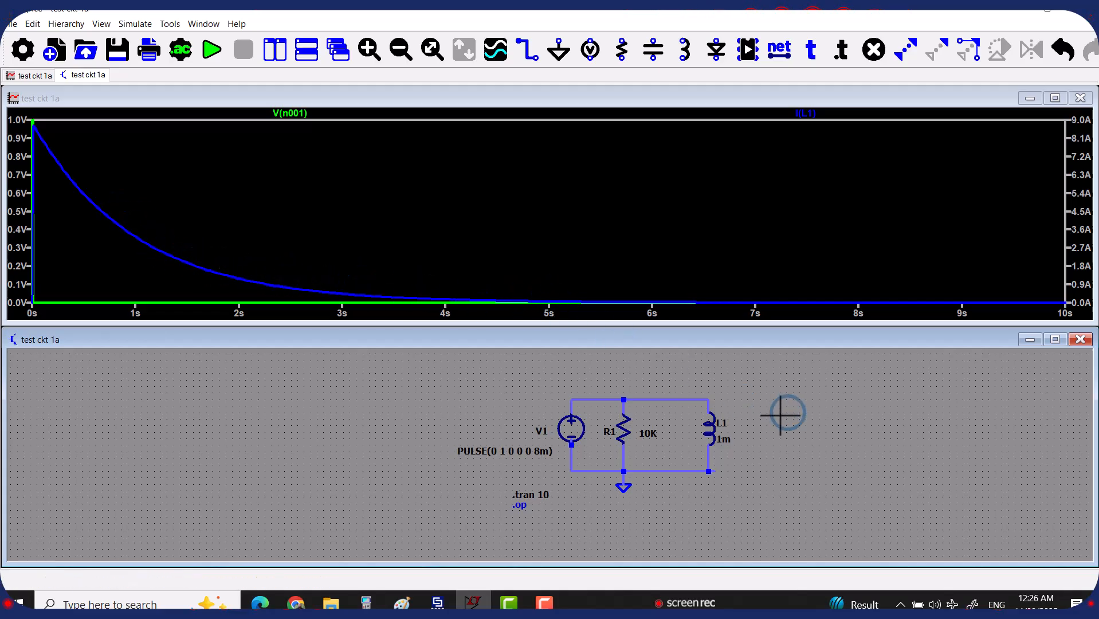
{"action": "left_click", "coordinate": [711, 428]}
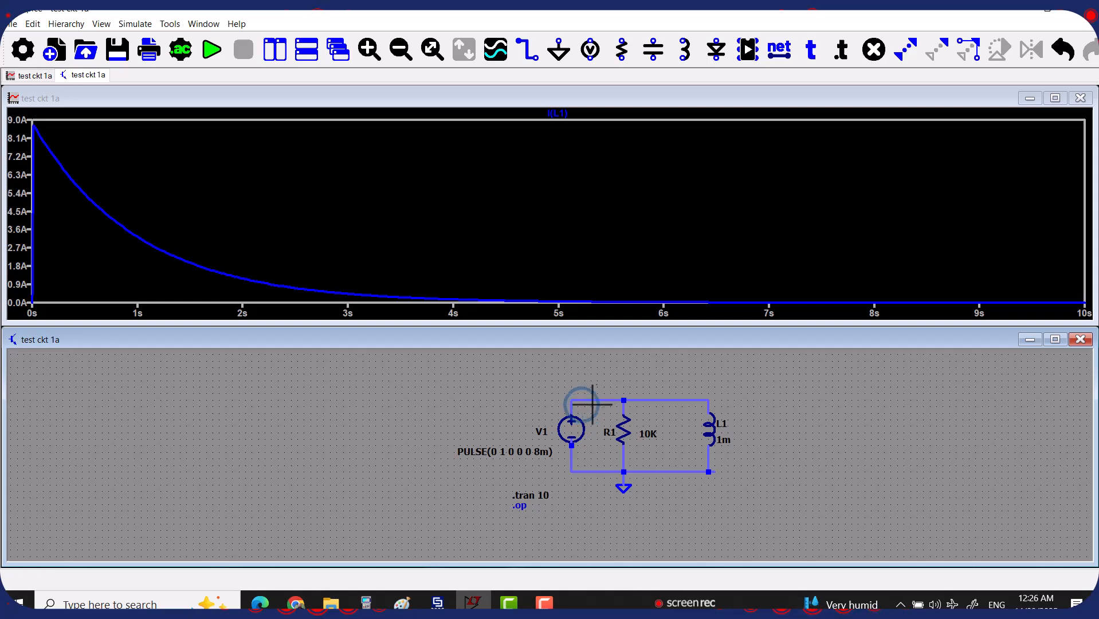
{"action": "left_click", "coordinate": [596, 399]}
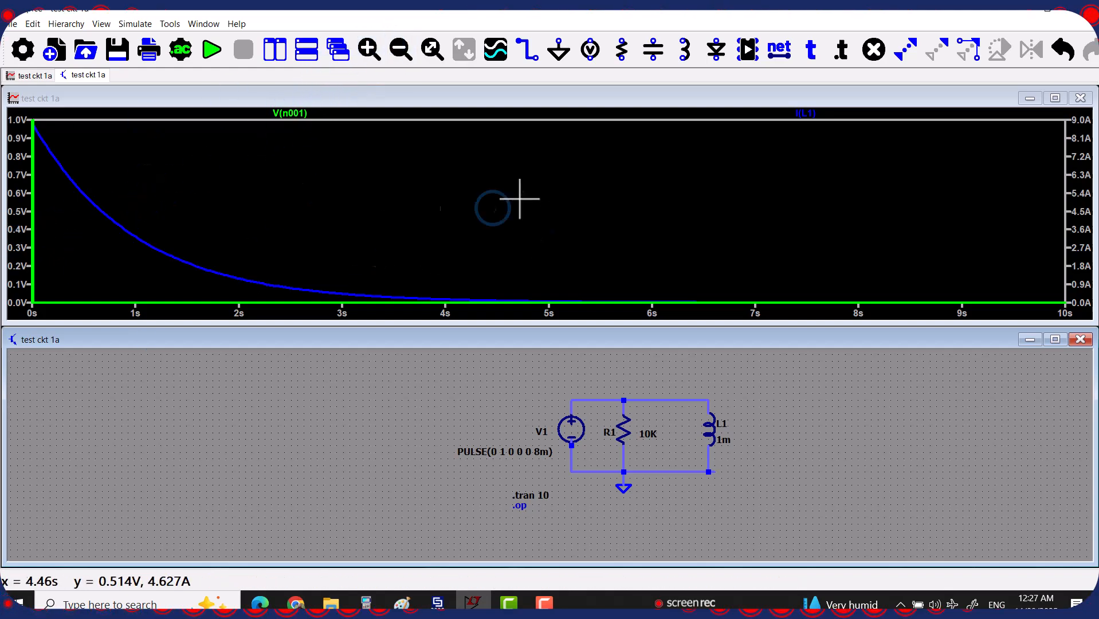
Drag a zoom box around the first 200 ms of the V(n001) and I(L1) traces
{"action": "left_click", "coordinate": [51, 279]}
{"action": "left_click_drag", "start_coordinate": [51, 279], "coordinate": [21, 120]}
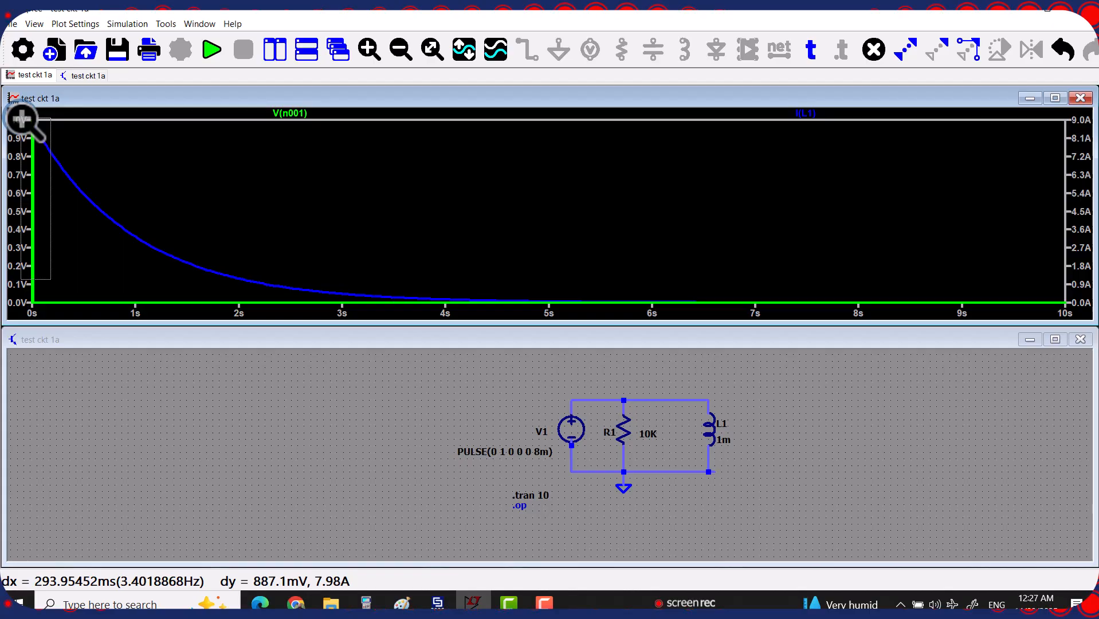
{"action": "left_click_drag", "start_coordinate": [21, 119], "coordinate": [21, 120]}
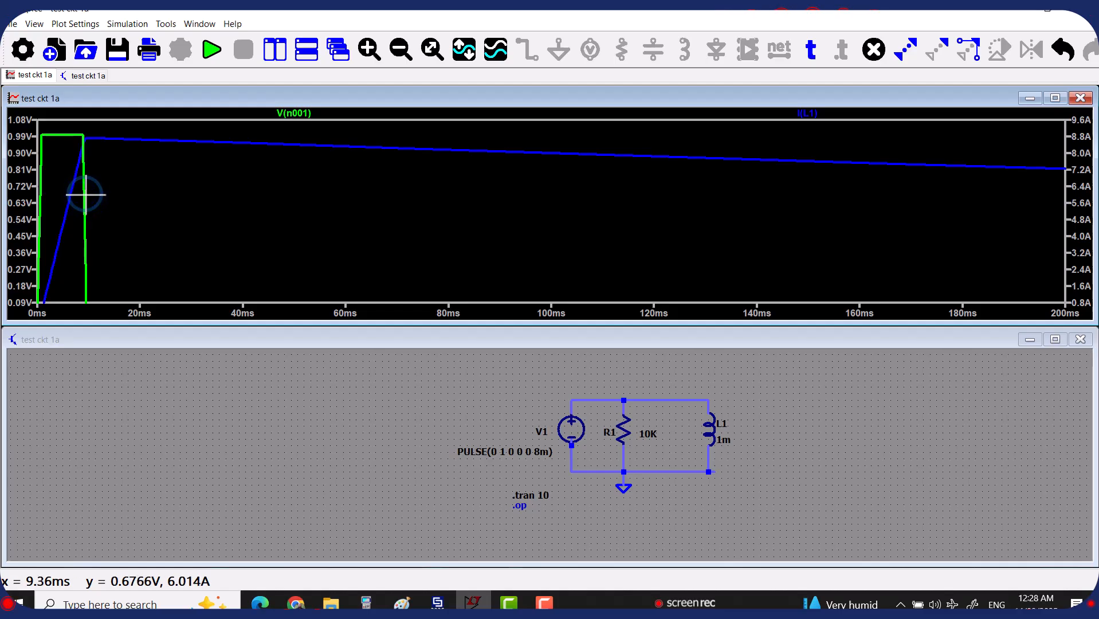
Attach a measurement cursor to the I(L1) trace and move the cursor readout window to mid-screen
{"action": "right_click", "coordinate": [339, 257]}
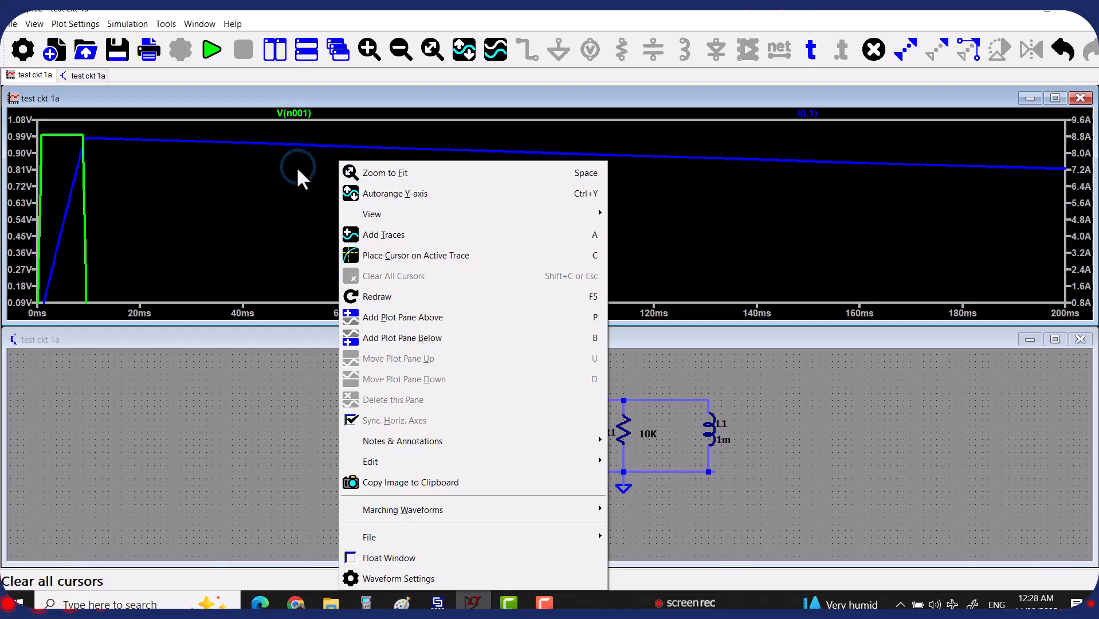
{"action": "left_click", "coordinate": [391, 156]}
{"action": "left_click", "coordinate": [808, 114]}
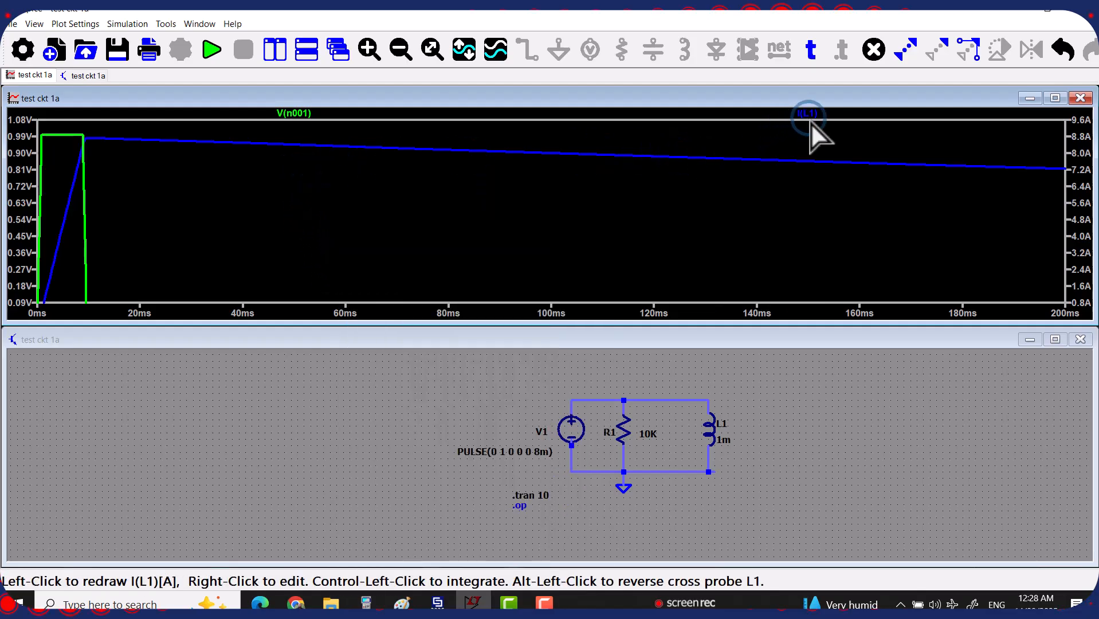
{"action": "right_click", "coordinate": [807, 114]}
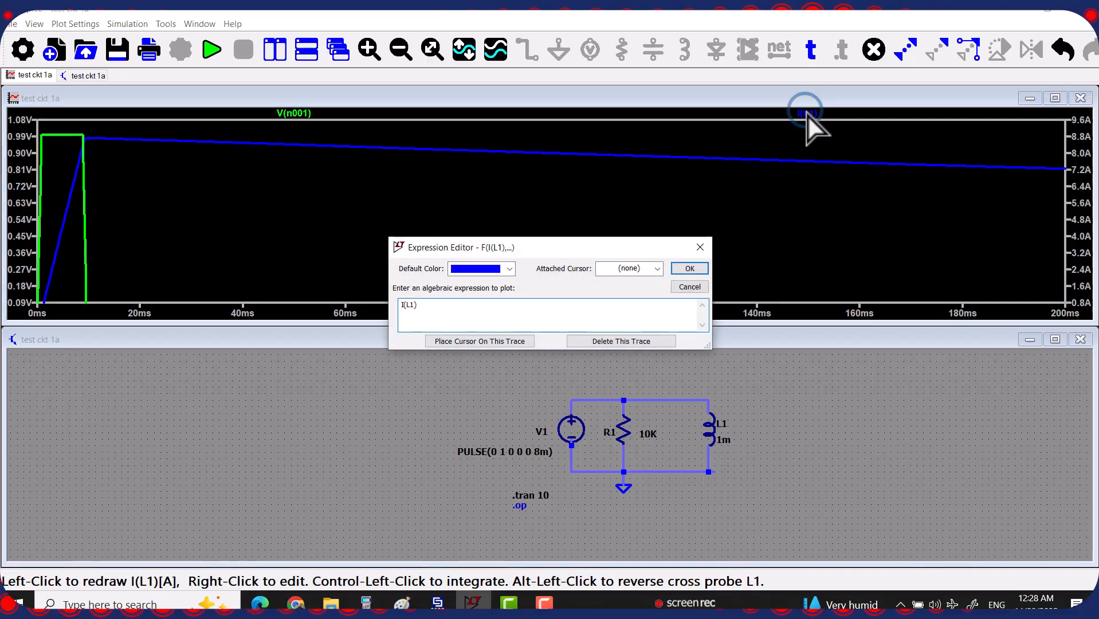
{"action": "left_click", "coordinate": [700, 247]}
{"action": "left_click", "coordinate": [806, 115]}
{"action": "left_click", "coordinate": [997, 467]}
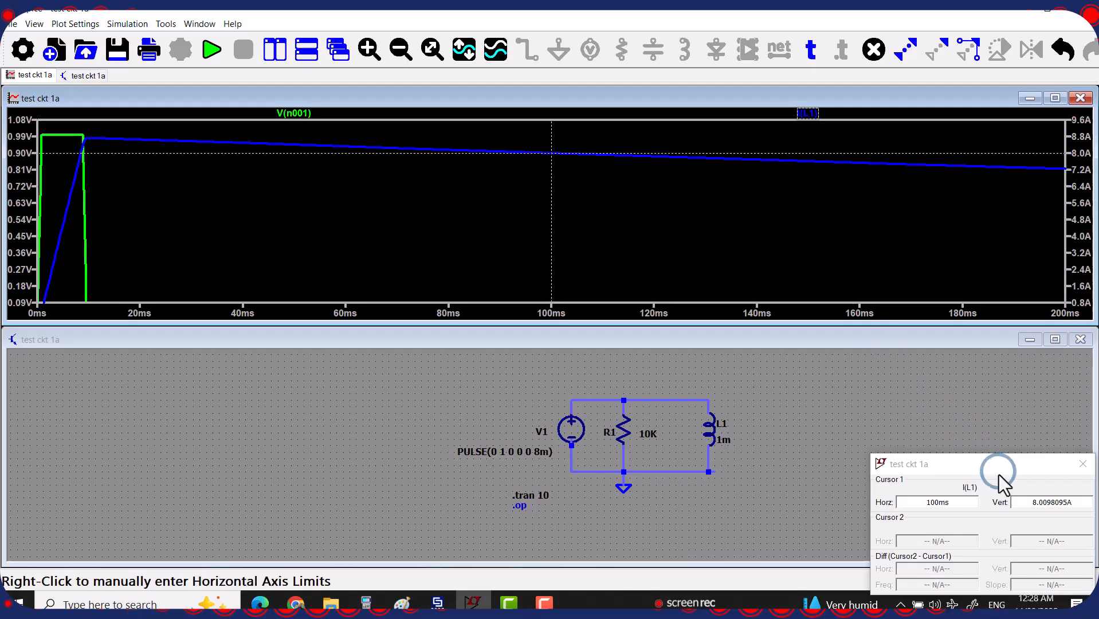
{"action": "left_click_drag", "start_coordinate": [999, 475], "coordinate": [844, 311]}
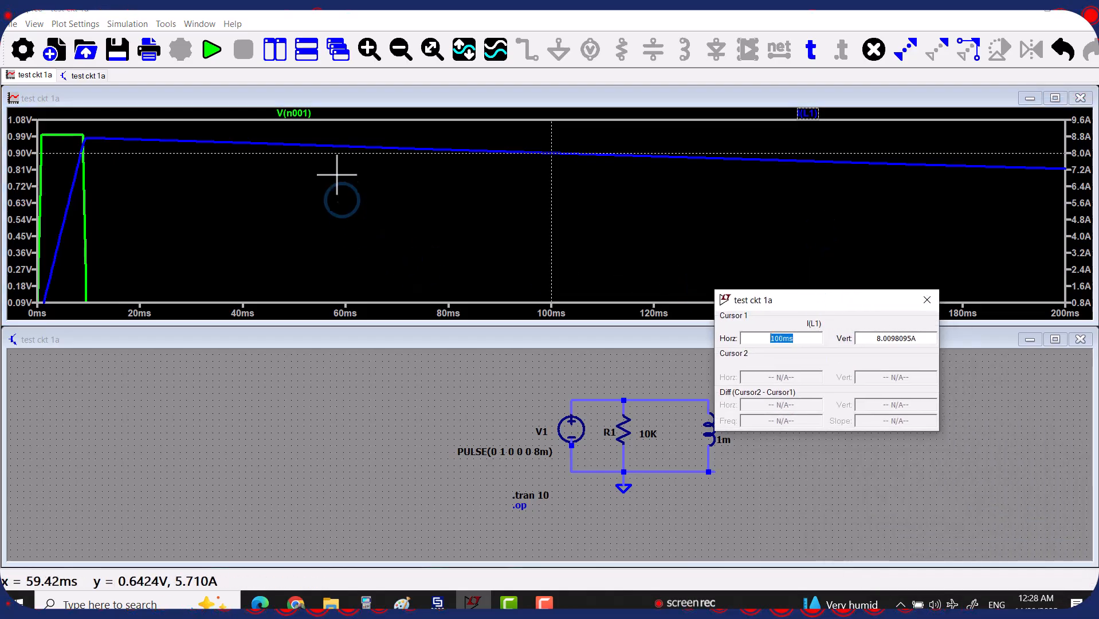
Put cursor 1 on V(n001) (0 V) and cursor 2 on I(L1) (8.0098095 A) at 100 ms
{"action": "left_click", "coordinate": [294, 114]}
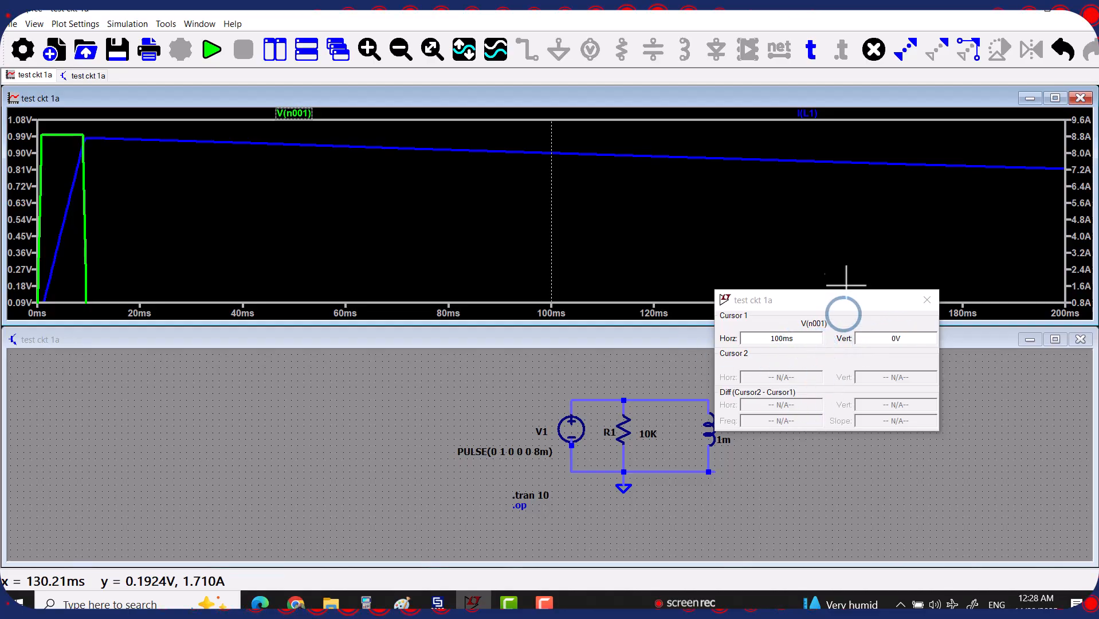
{"action": "left_click", "coordinate": [808, 114]}
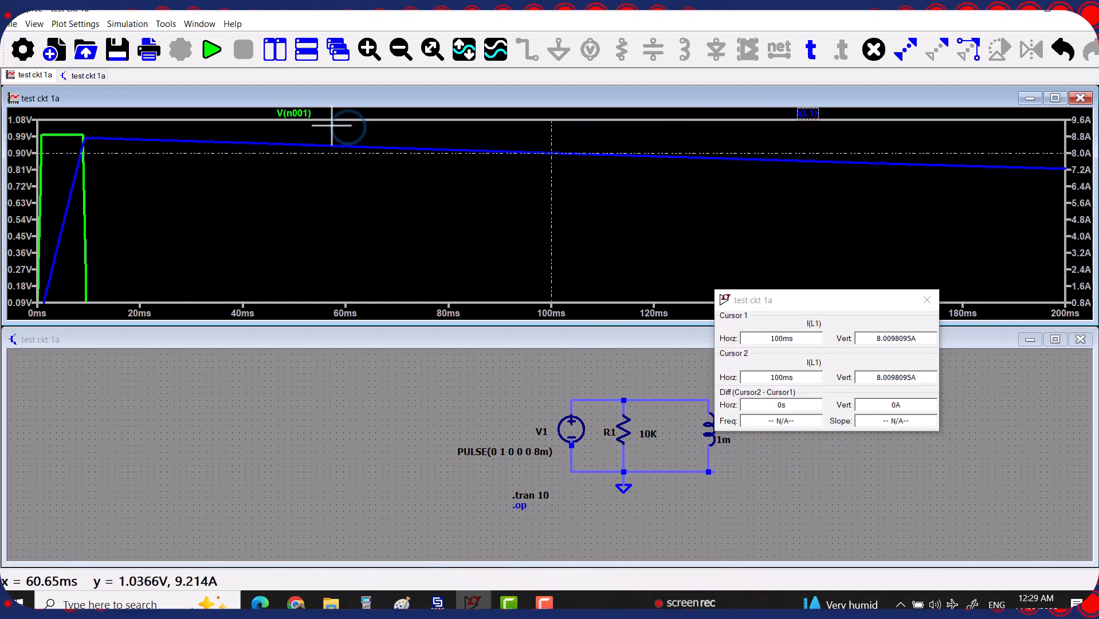
{"action": "left_click", "coordinate": [289, 111]}
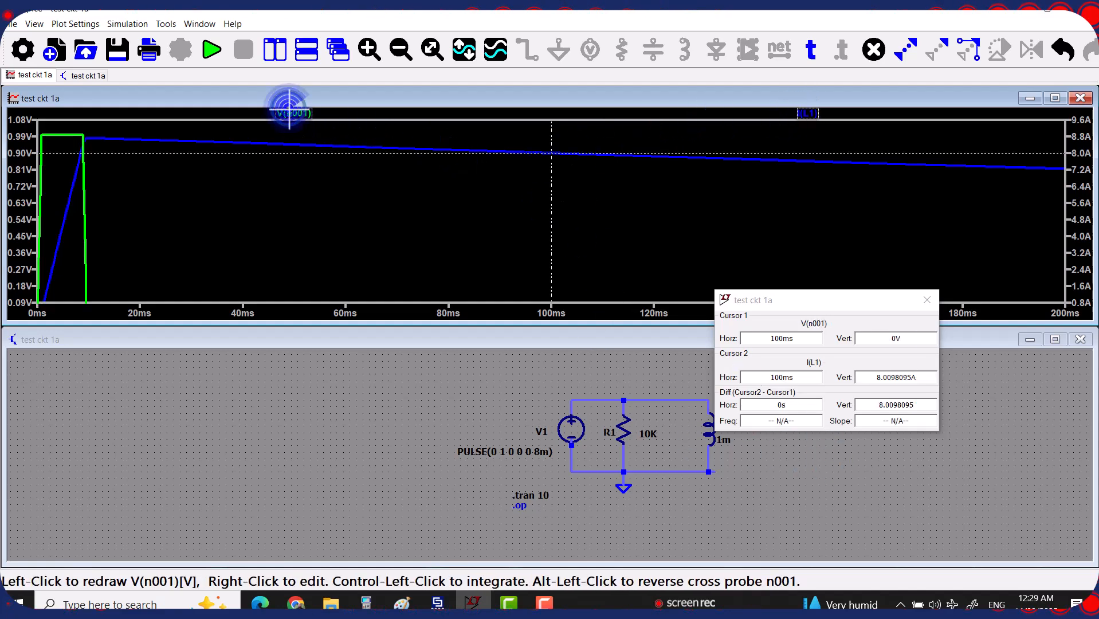